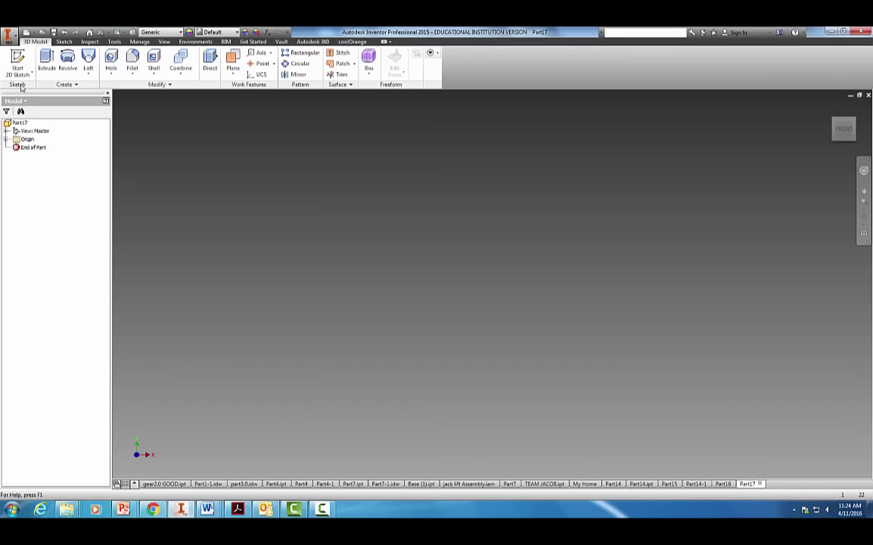
# - Start a new 2D sketch on the XY plane
pyautogui.click(17, 62)
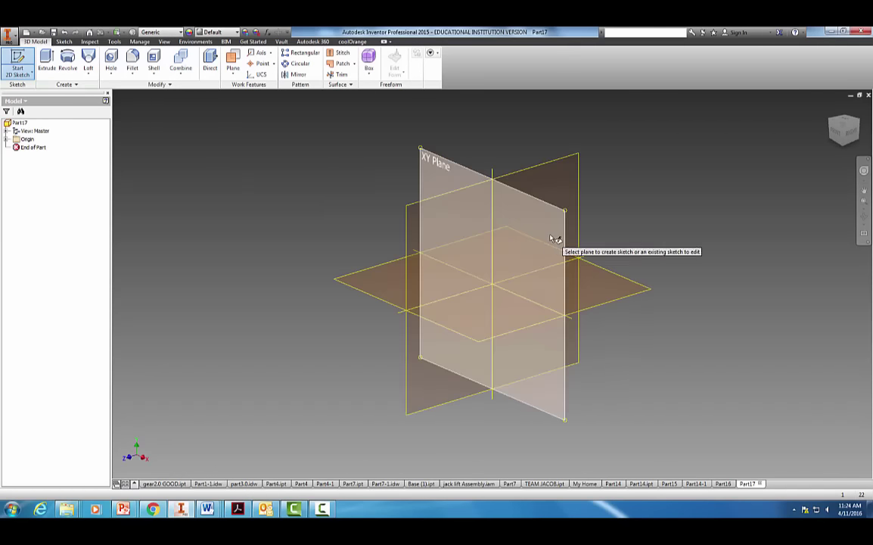
pyautogui.click(555, 237)
pyautogui.moveTo(577, 196); pyautogui.dragTo(533, 225, button='middle')
pyautogui.moveTo(533, 225); pyautogui.dragTo(461, 258)
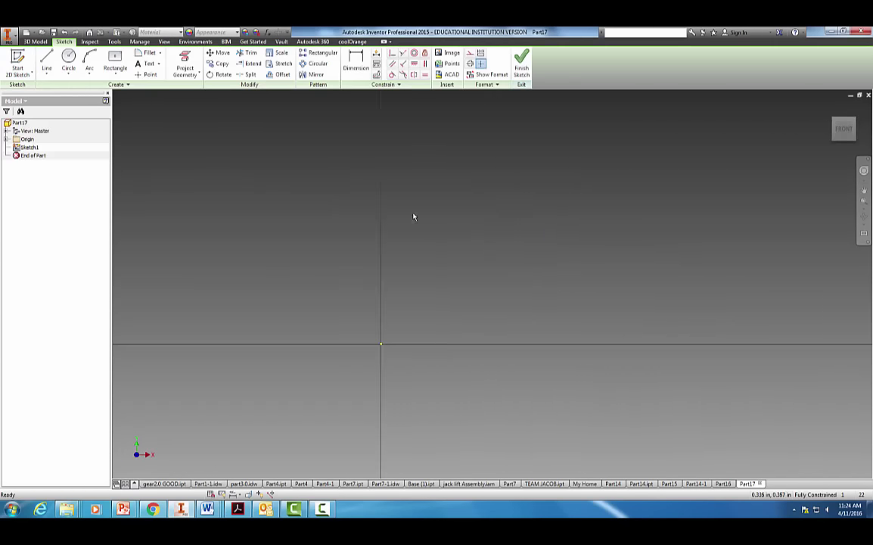
pyautogui.click(115, 62)
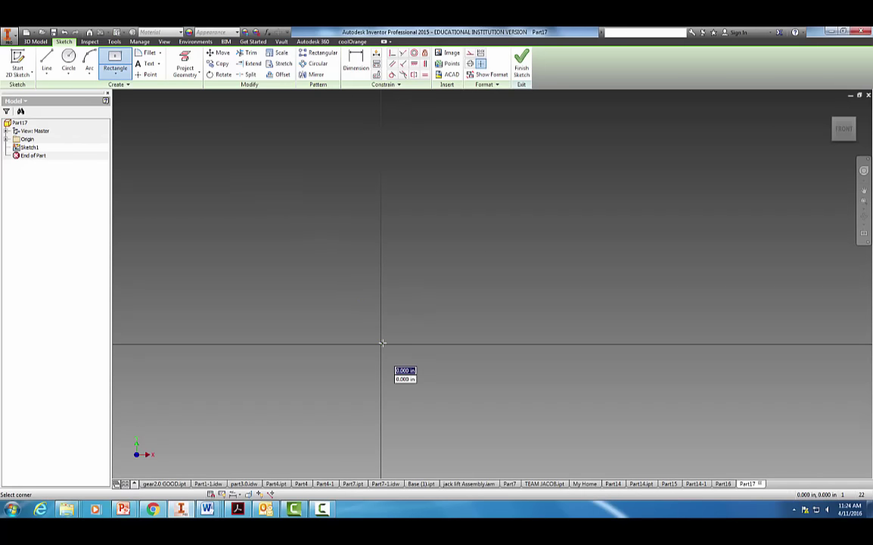
pyautogui.click(382, 345)
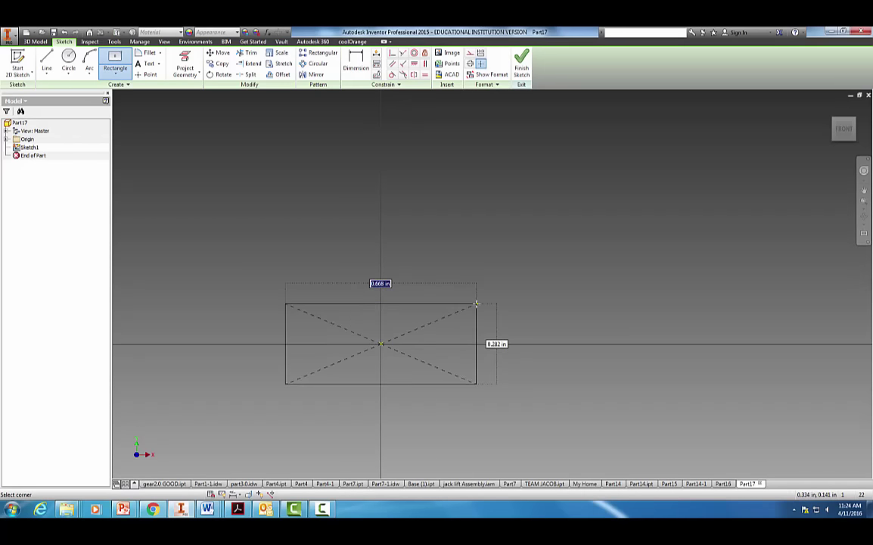
pyautogui.press('Escape')
# - Draw a two-point rectangle with its lower-left corner on the origin, 4 in wide and 1.5 in high
pyautogui.click(115, 74)
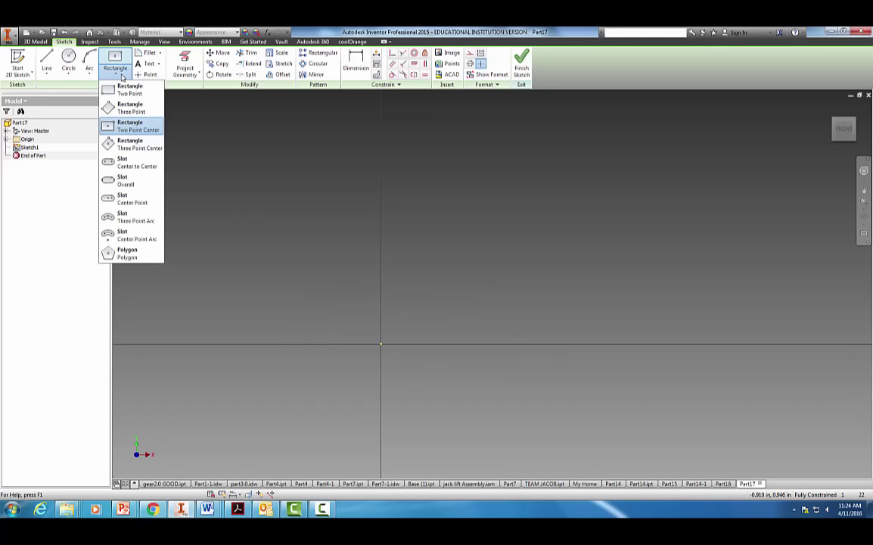
pyautogui.click(129, 89)
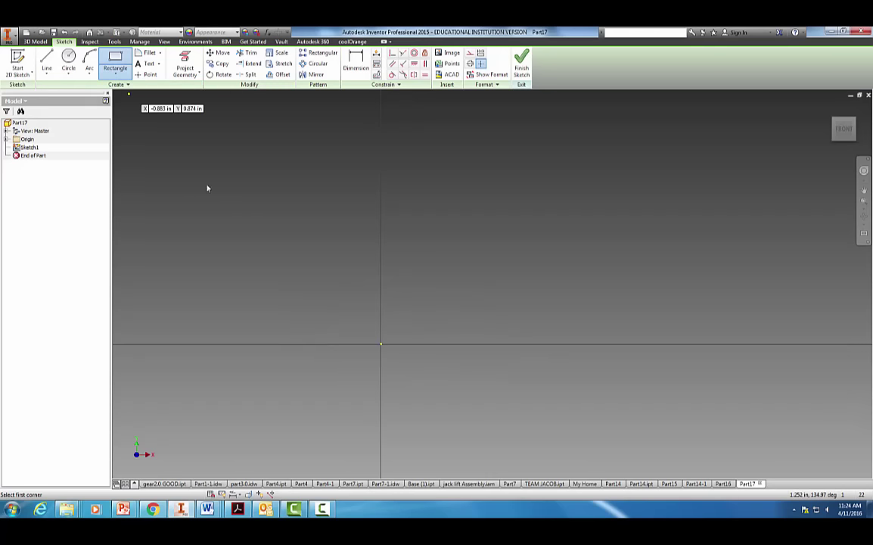
pyautogui.click(381, 344)
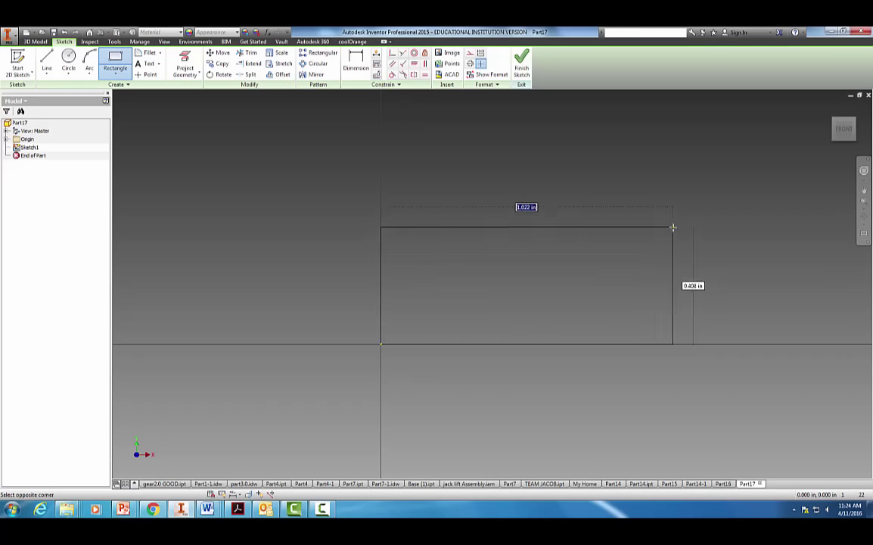
pyautogui.scroll(-2, 674, 226)
pyautogui.scroll(-3, 535, 306)
pyautogui.scroll(4, 535, 305)
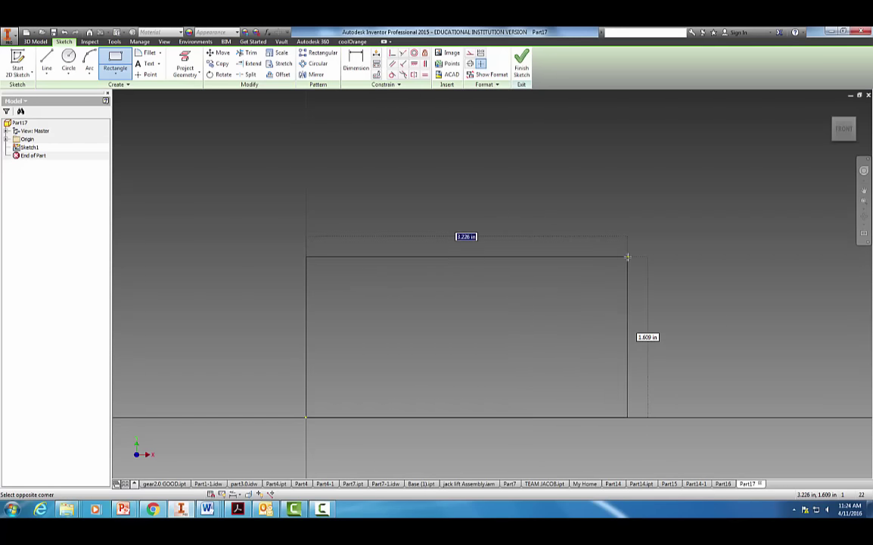
pyautogui.write('4')
pyautogui.press('Tab')
pyautogui.write('4')
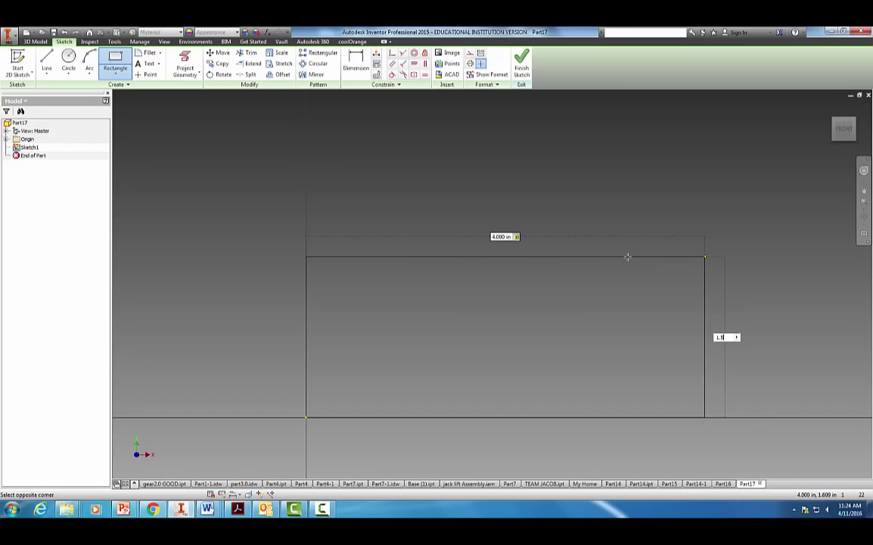
pyautogui.press('Return')
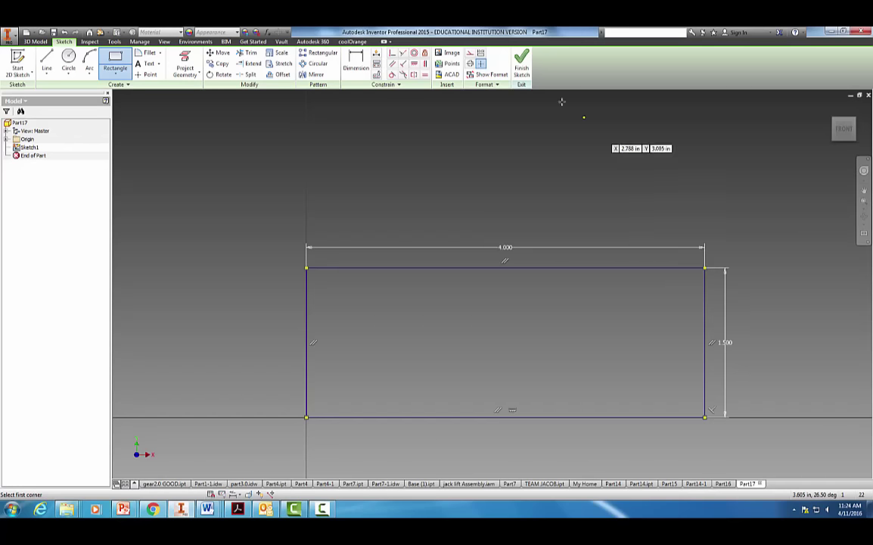
# - Finish the sketch and extrude the rectangle 0.75 in into a solid block
pyautogui.click(522, 64)
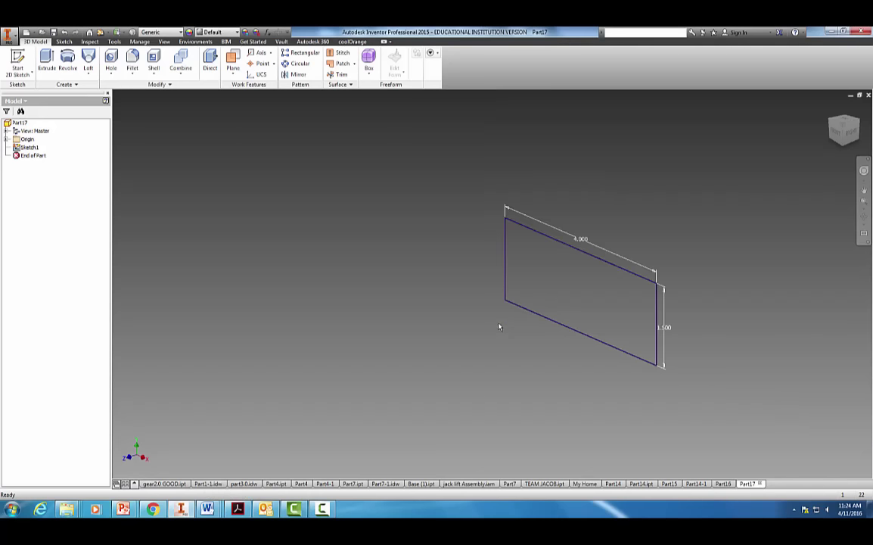
pyautogui.click(47, 64)
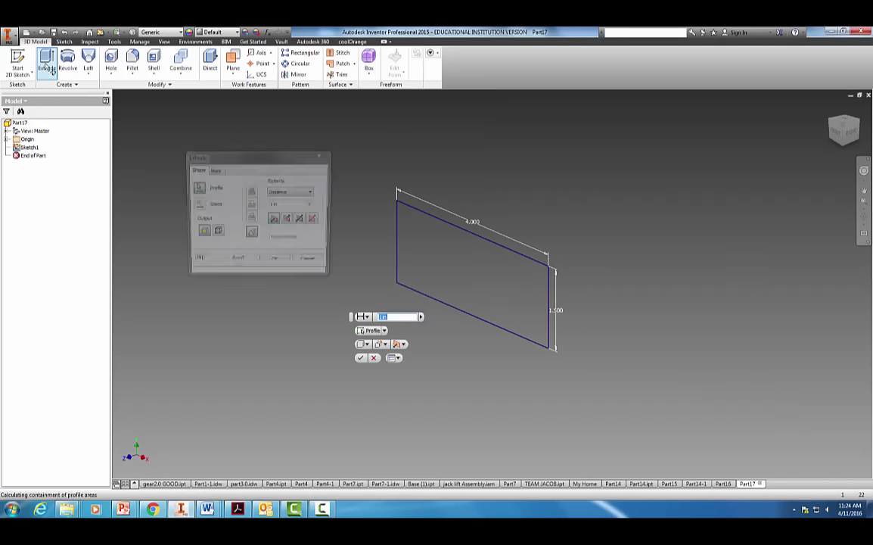
pyautogui.click(274, 204)
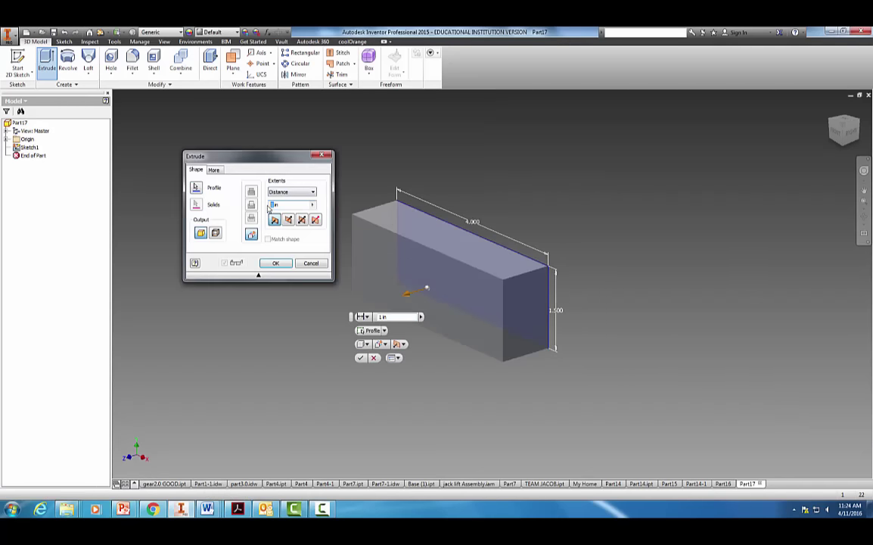
pyautogui.write('.75')
pyautogui.press('Return')
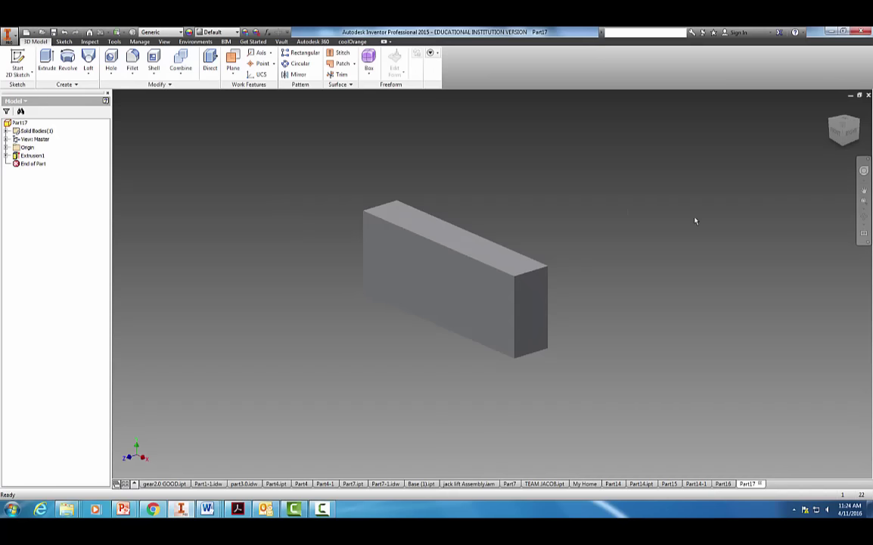
# - Start a sketch on the block's large front face and draw a two-point rectangle about 2.1 by 0.85 in inside it
pyautogui.click(425, 294)
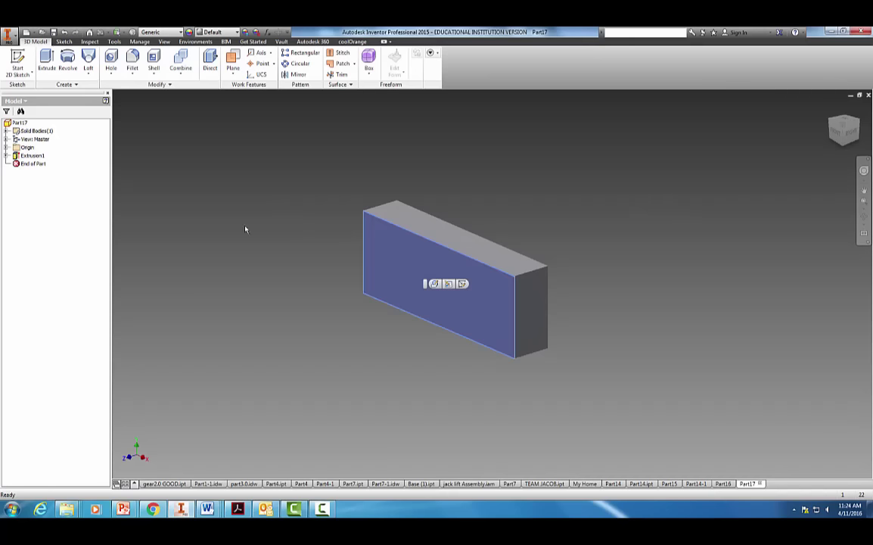
pyautogui.click(16, 72)
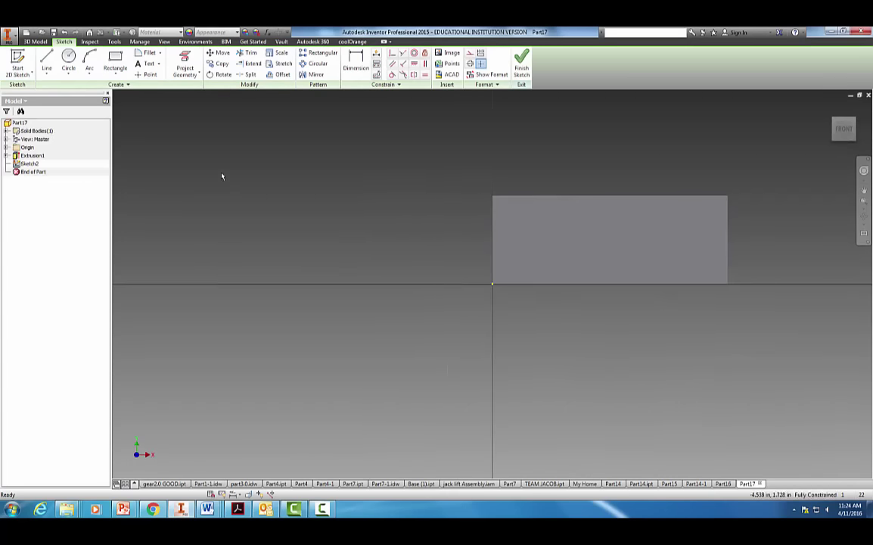
pyautogui.click(115, 64)
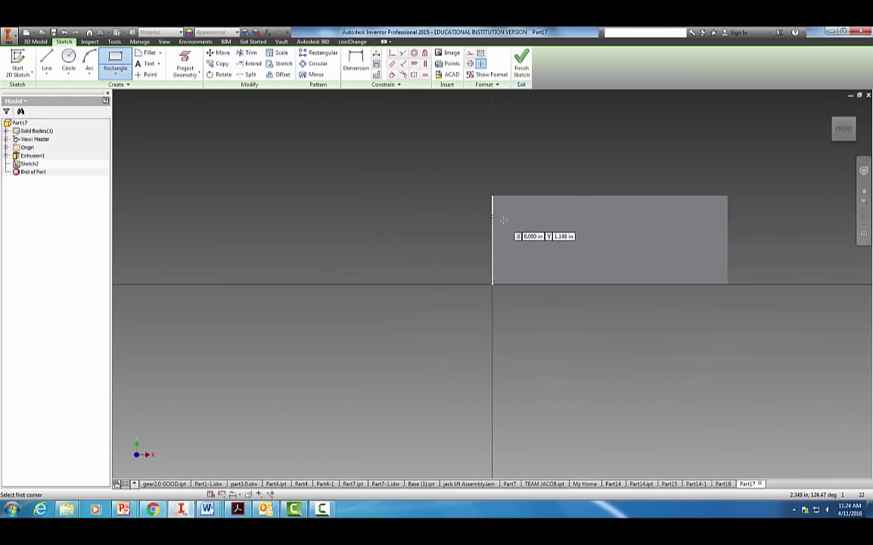
pyautogui.click(518, 264)
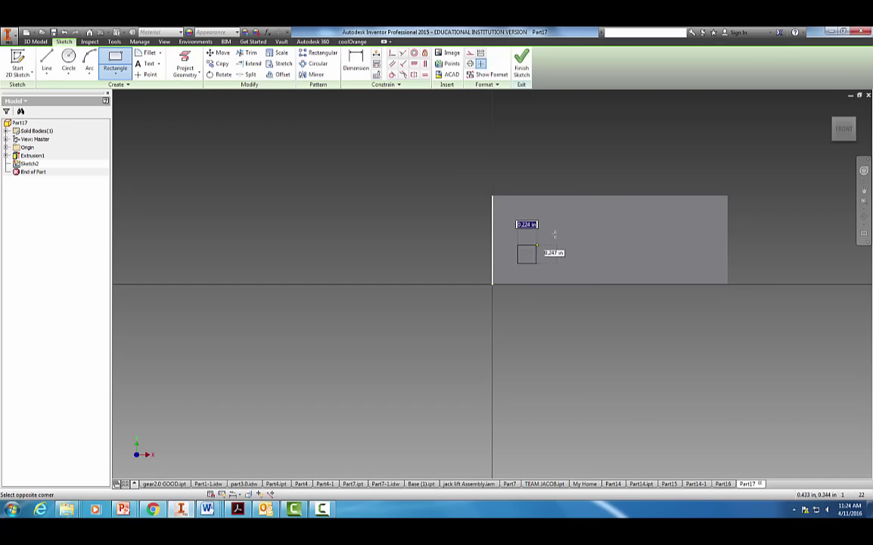
pyautogui.click(640, 214)
pyautogui.press('Escape')
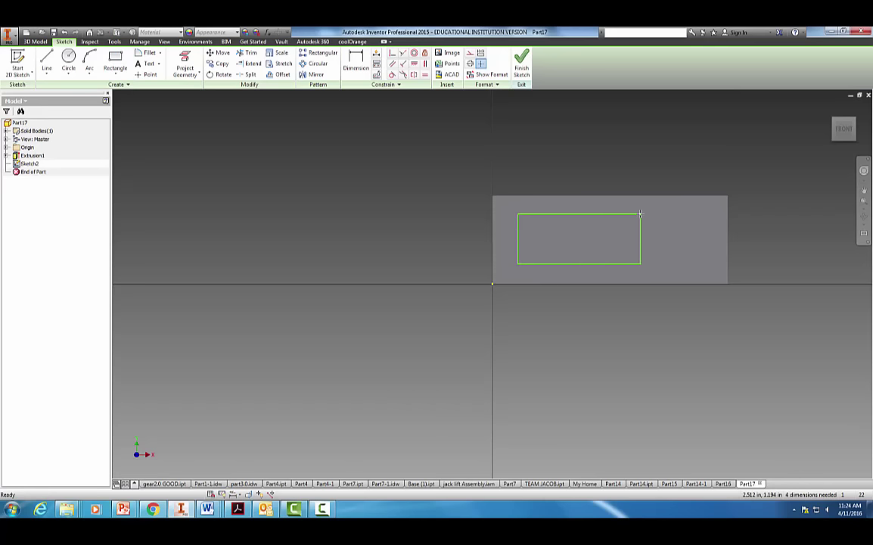
# - Dimension the gap between the inner rectangle's left side and the block's left edge to 0.5 in
pyautogui.press('d')
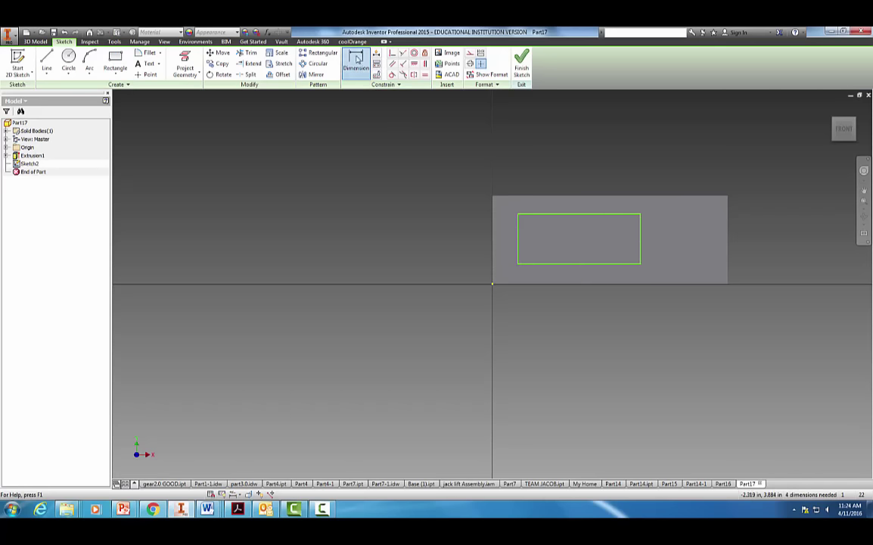
pyautogui.click(518, 239)
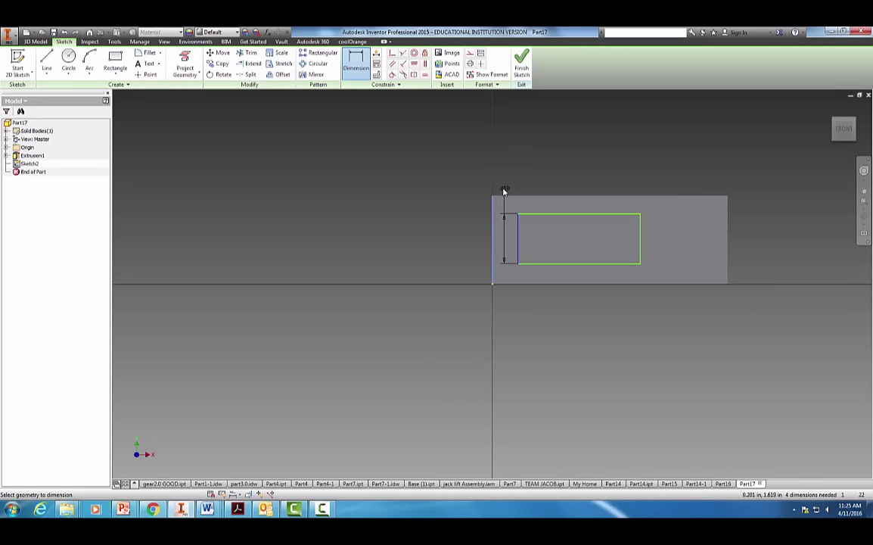
pyautogui.click(493, 235)
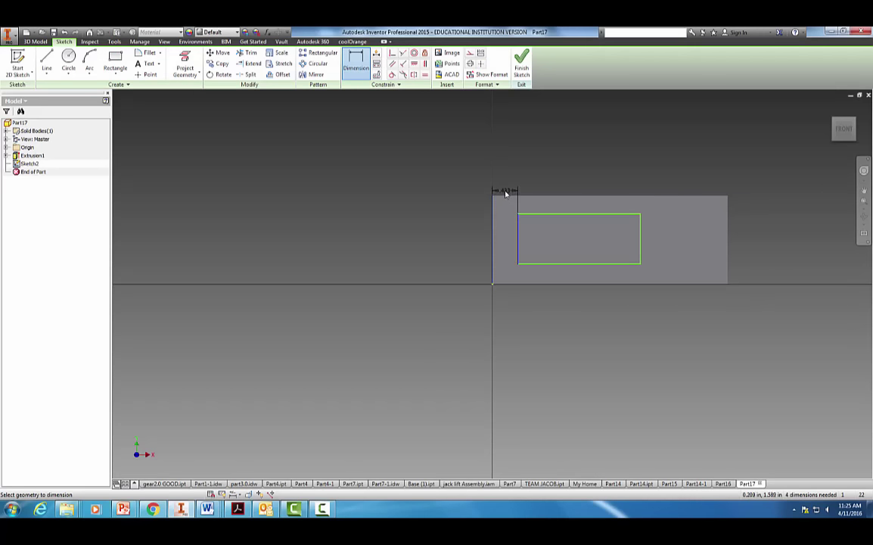
pyautogui.click(506, 193)
pyautogui.write('.5')
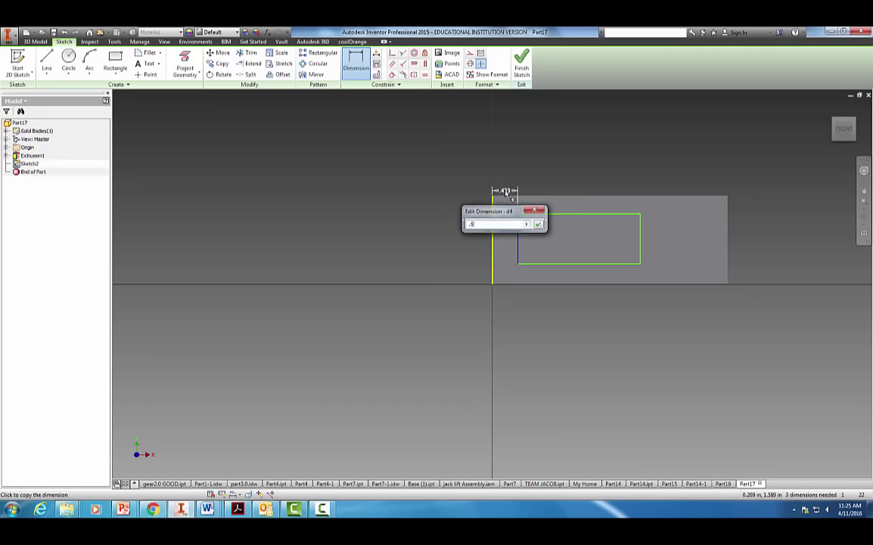
pyautogui.press('Return')
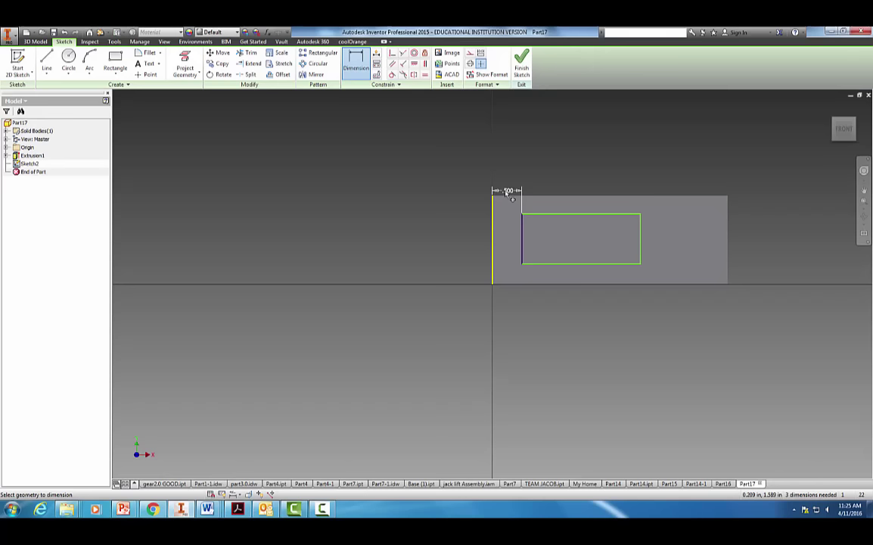
# - Dimension the gap between the inner rectangle's top side and the block's top edge to 0.1 in
pyautogui.click(554, 215)
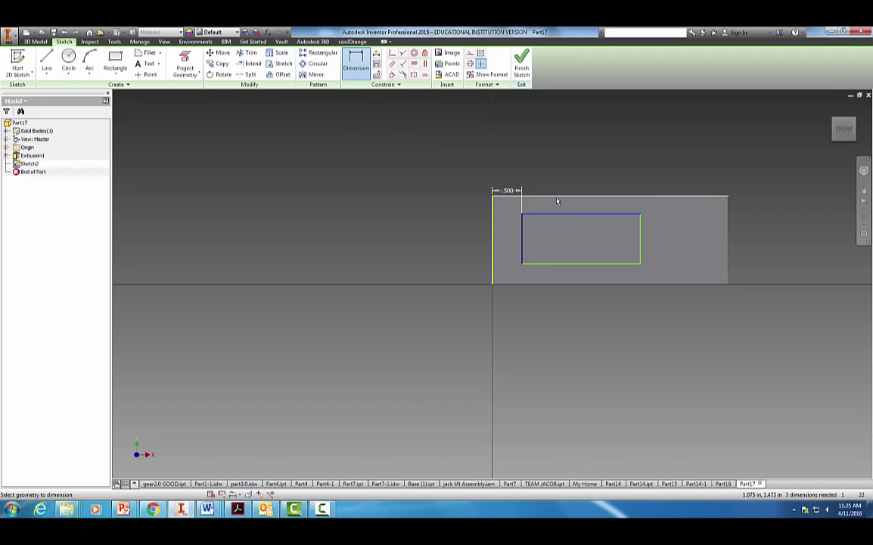
pyautogui.click(557, 197)
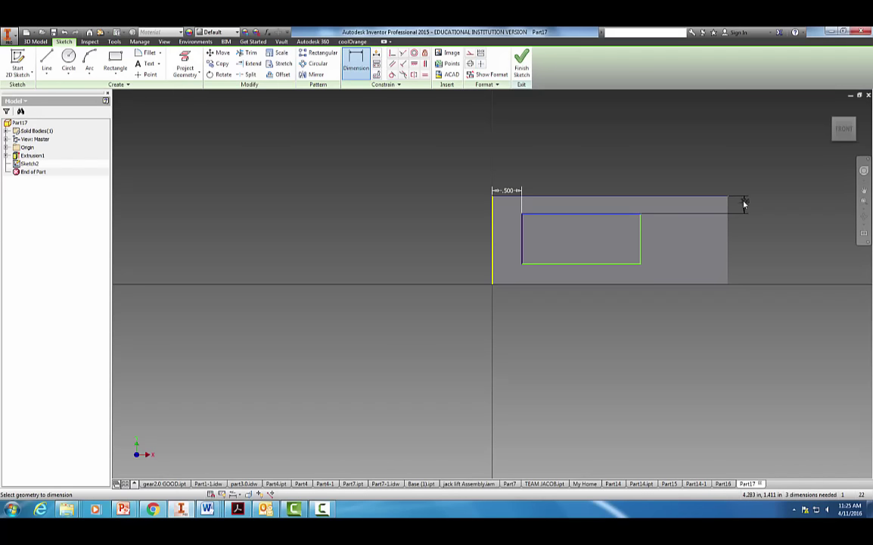
pyautogui.click(740, 205)
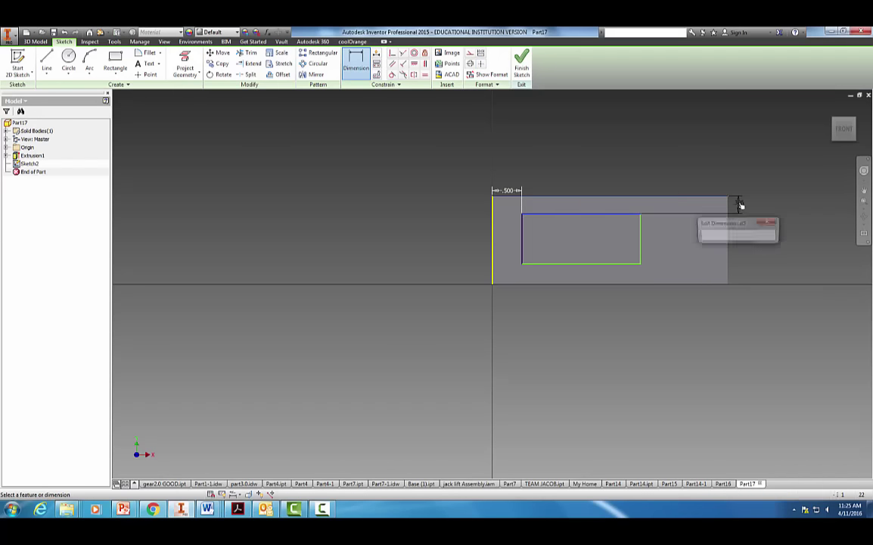
pyautogui.write('.1')
pyautogui.press('Return')
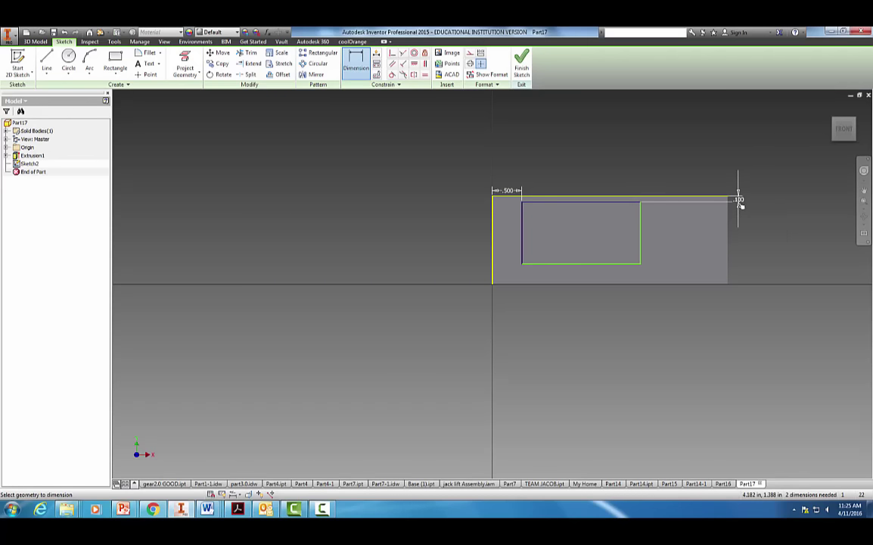
# - Dimension the gap between the inner rectangle's bottom side and the block's bottom edge to 0.1 in
pyautogui.click(585, 264)
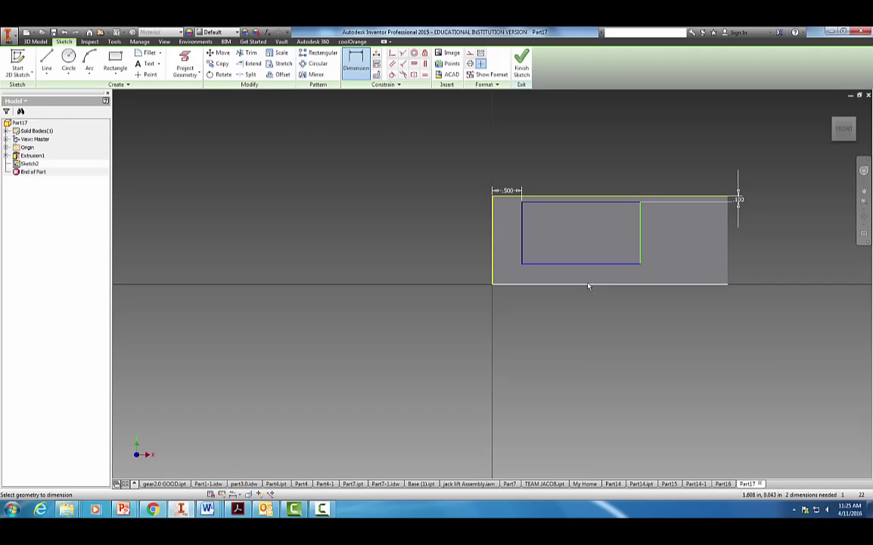
pyautogui.click(594, 283)
pyautogui.click(739, 274)
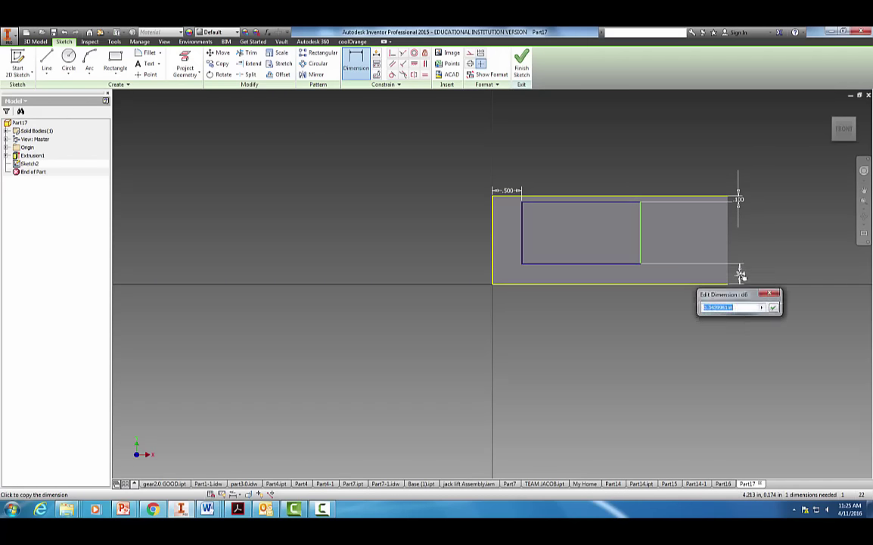
pyautogui.write('.1')
pyautogui.press('Return')
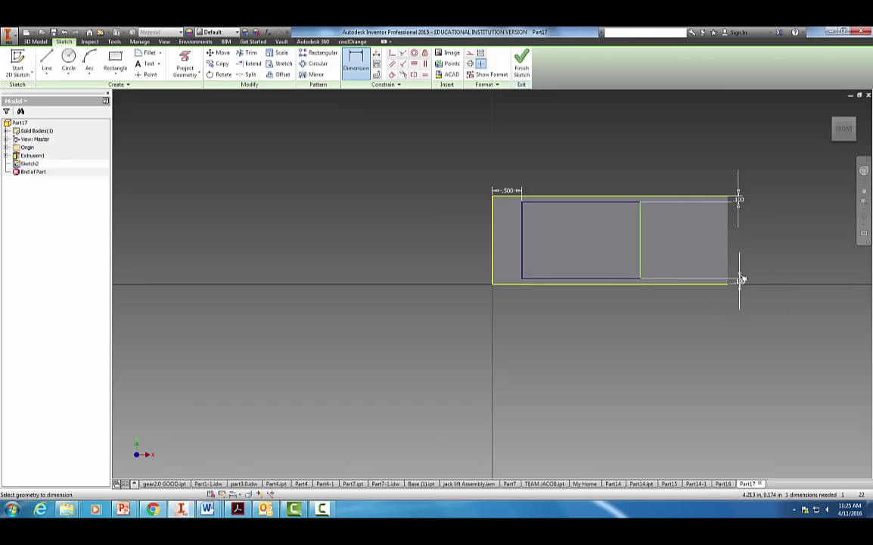
pyautogui.click(640, 229)
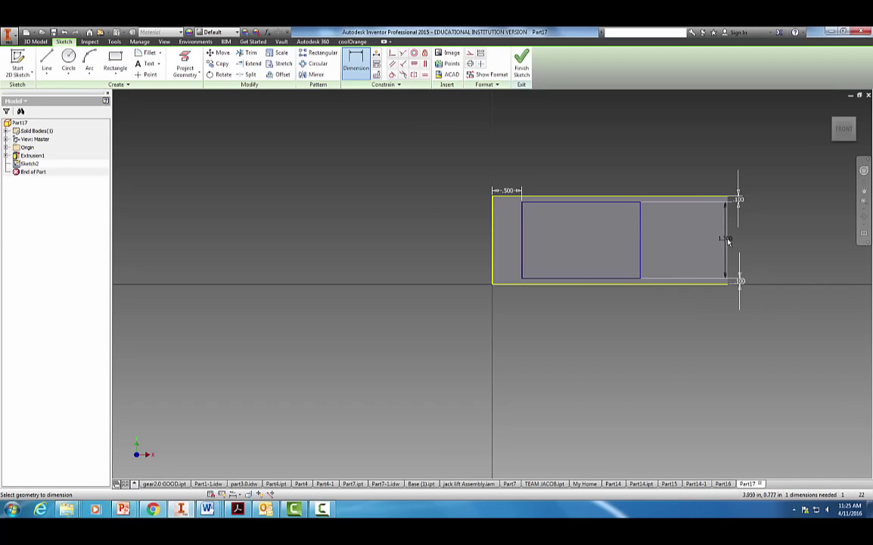
pyautogui.press('Escape')
pyautogui.press('Escape')
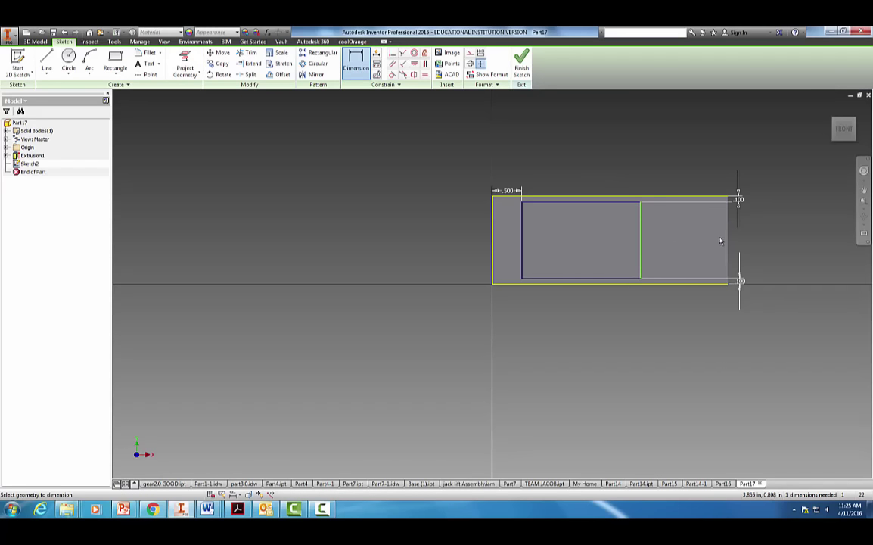
# - Dimension the gap between the inner rectangle's right side and the block's right edge to 1 in and finish the sketch
pyautogui.click(640, 246)
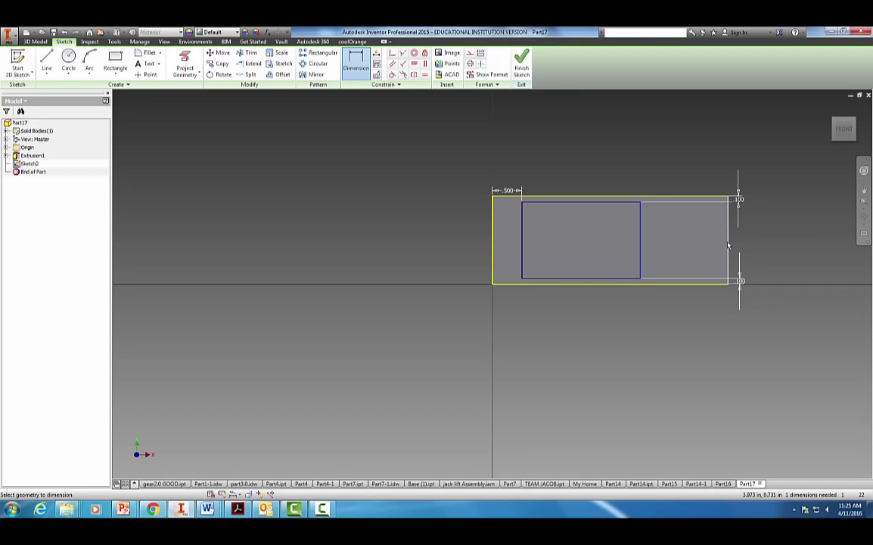
pyautogui.click(728, 246)
pyautogui.click(694, 190)
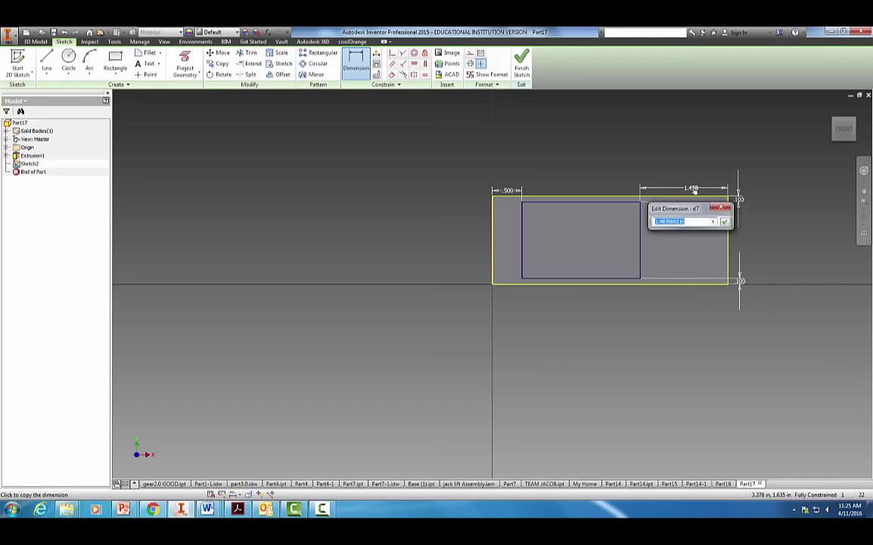
pyautogui.write('1')
pyautogui.press('Return')
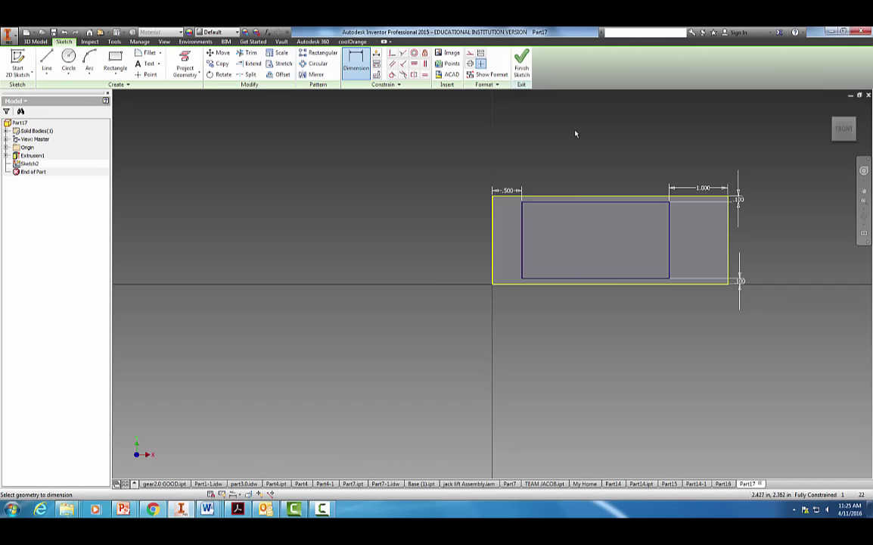
pyautogui.click(522, 66)
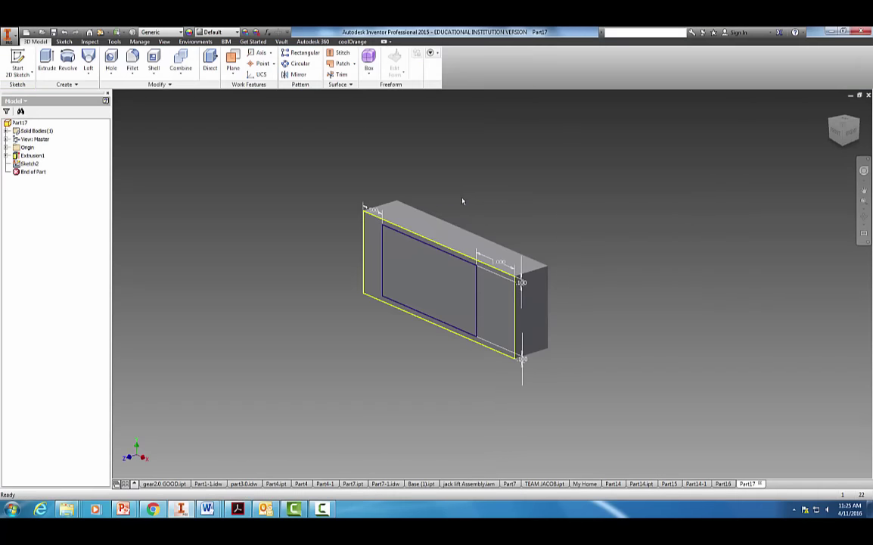
# - Extrude the inner rectangle as a cut 0.3 in deep into the block
pyautogui.click(47, 60)
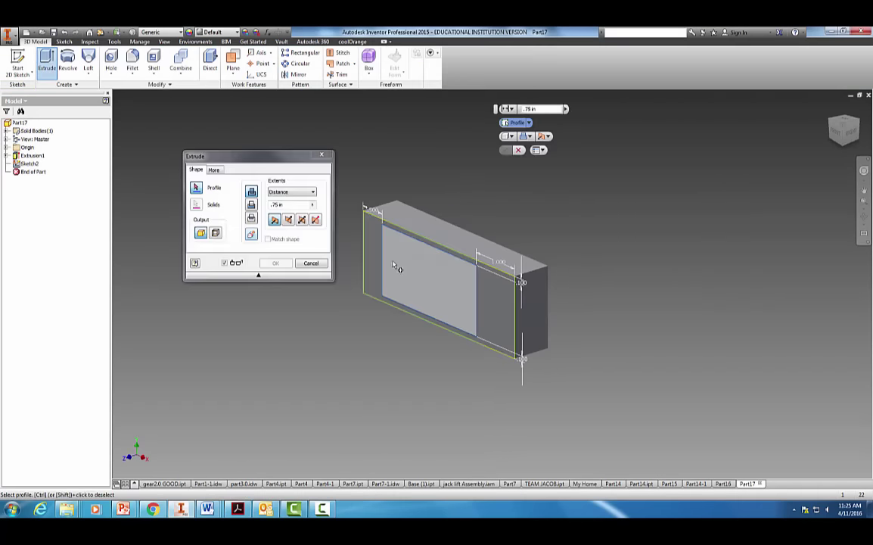
pyautogui.click(361, 239)
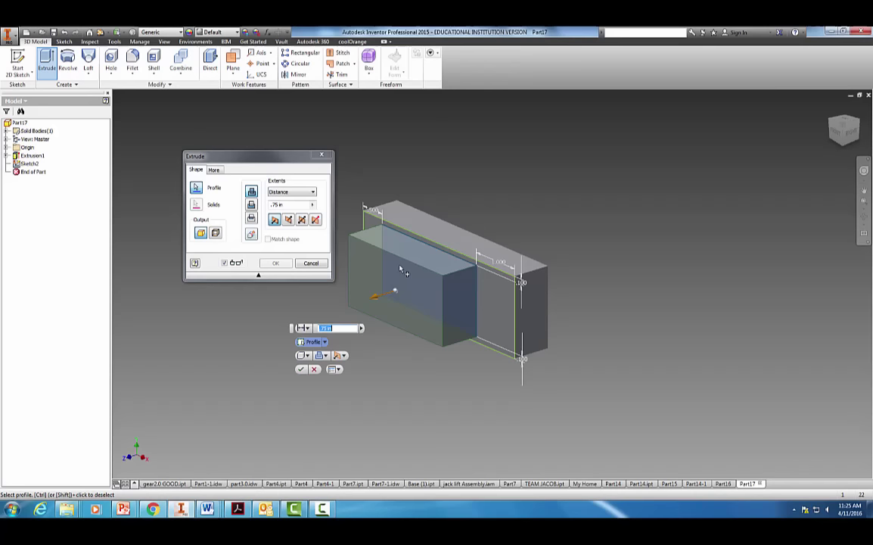
pyautogui.click(289, 221)
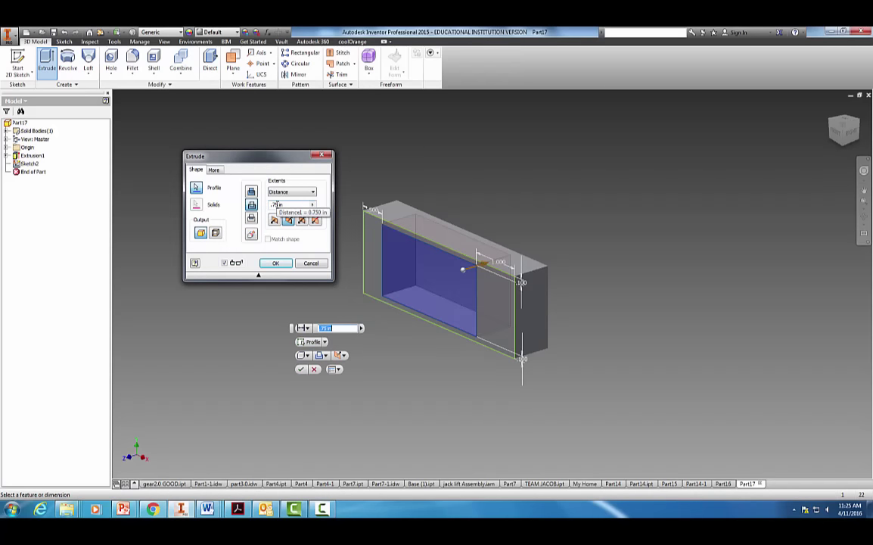
pyautogui.click(278, 205)
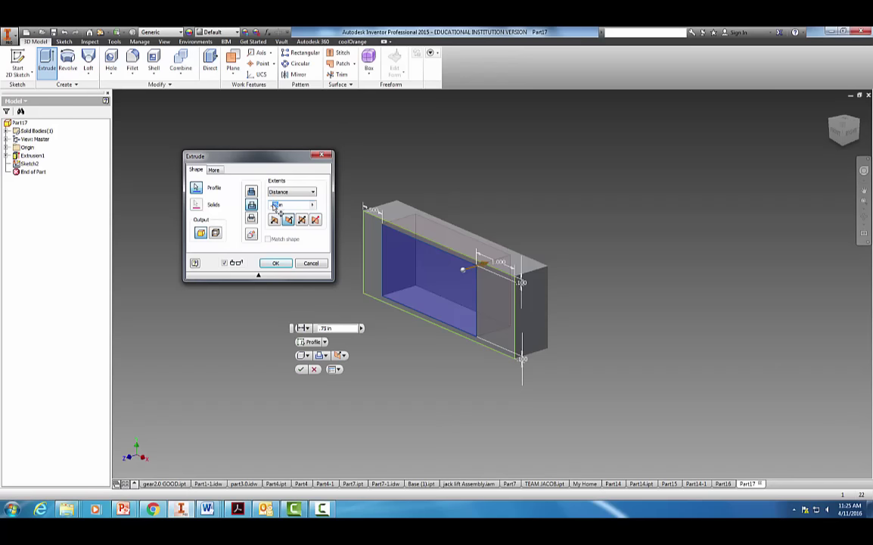
pyautogui.write('.3')
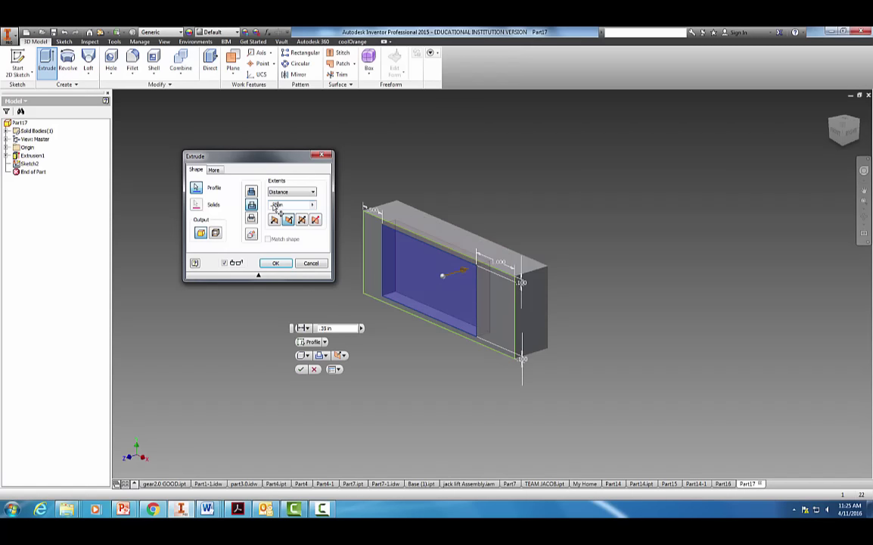
pyautogui.write('5')
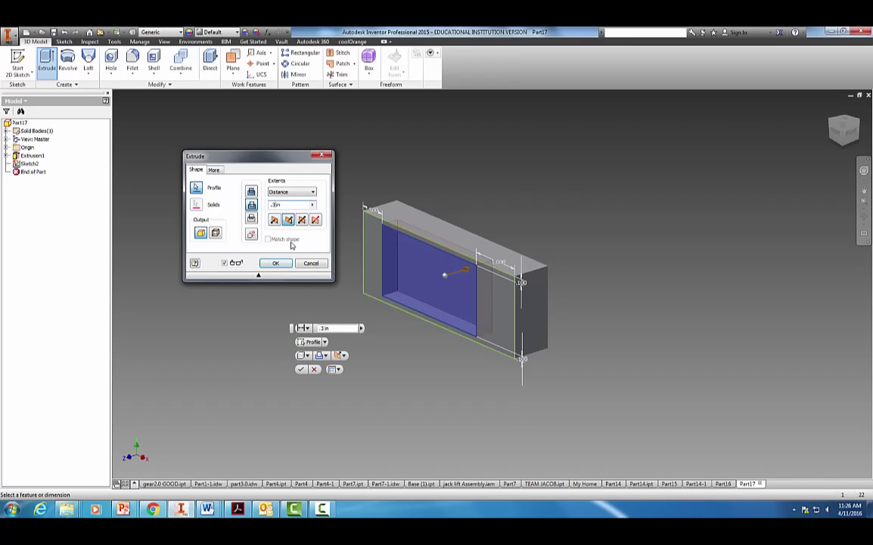
pyautogui.click(277, 263)
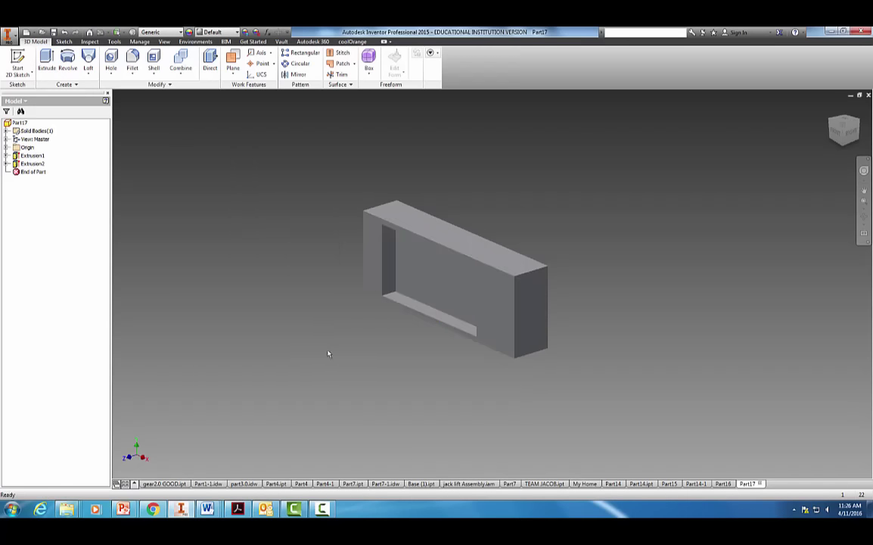
# - Start a sketch on the pocket's floor and project the pocket's right edge into it
pyautogui.keyDown('shift'); pyautogui.moveTo(300, 380); pyautogui.dragTo(358, 318, button='middle'); pyautogui.keyUp('shift')
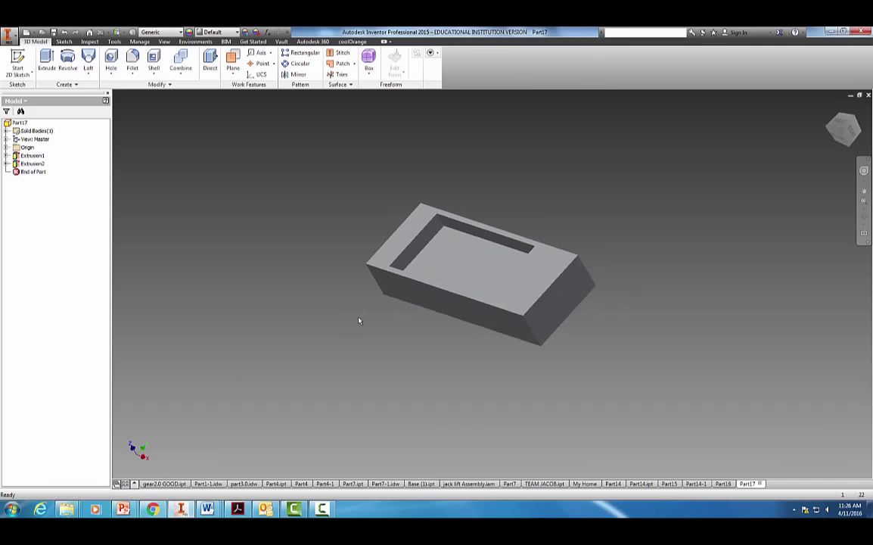
pyautogui.click(460, 256)
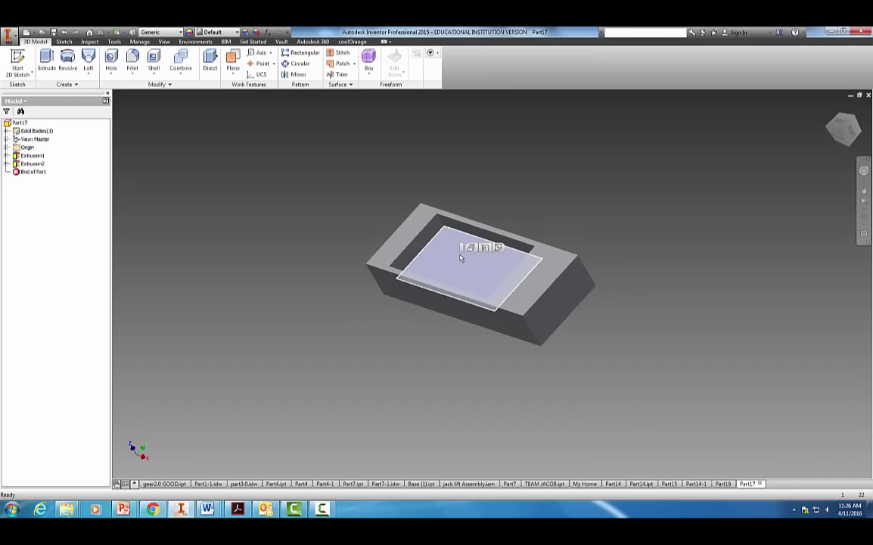
pyautogui.click(19, 62)
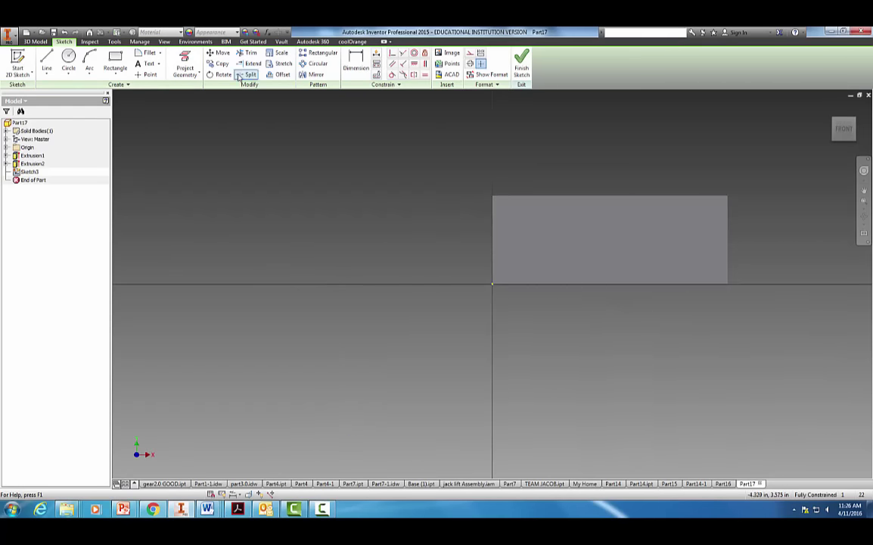
pyautogui.click(185, 65)
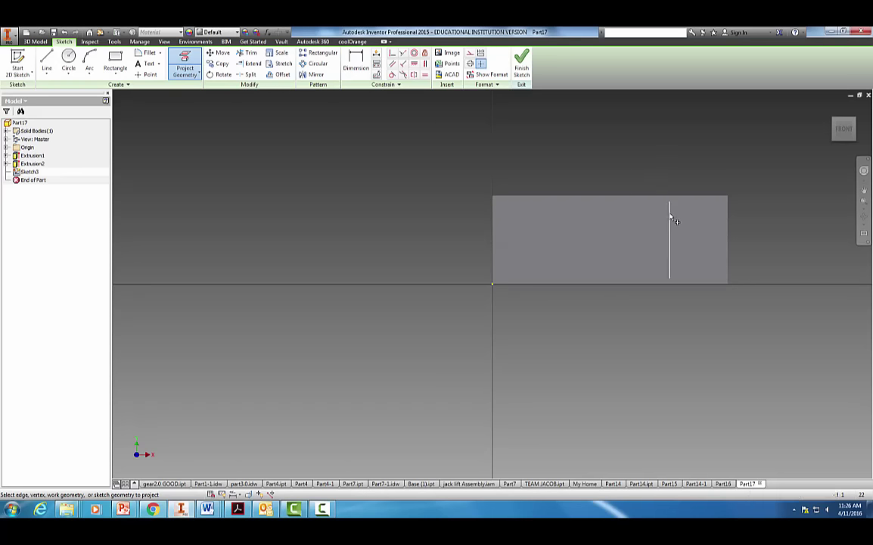
pyautogui.click(670, 214)
pyautogui.scroll(3, 677, 174)
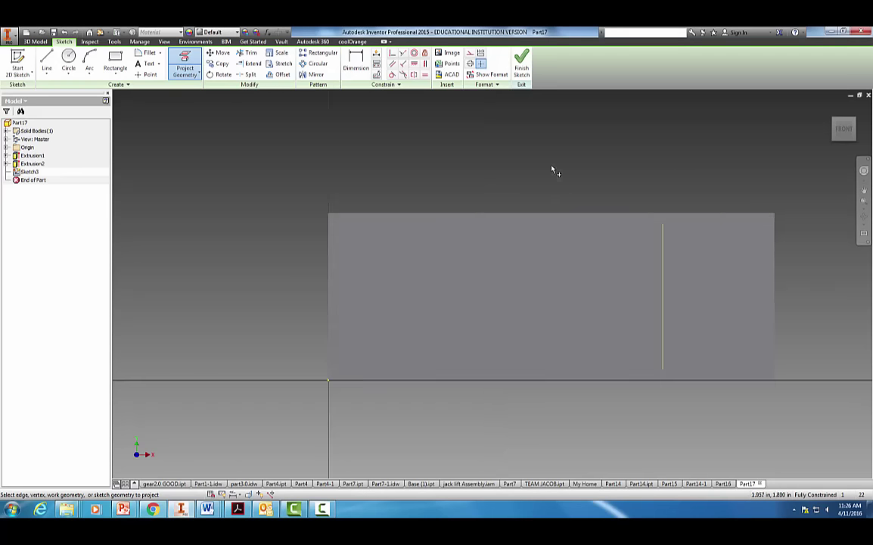
pyautogui.press('Escape')
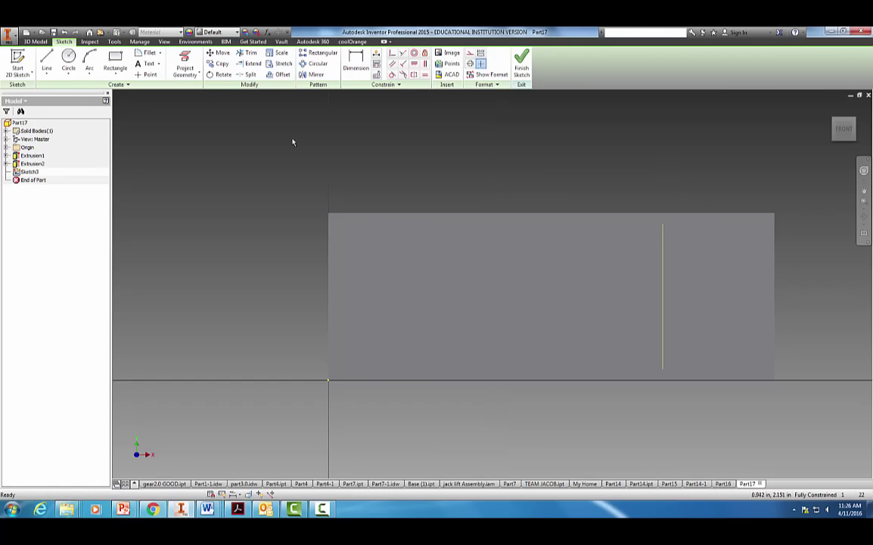
# - Draw a 0.5 in diameter circle to the left of the projected edge, centred level with the edge's midpoint
pyautogui.press('c')
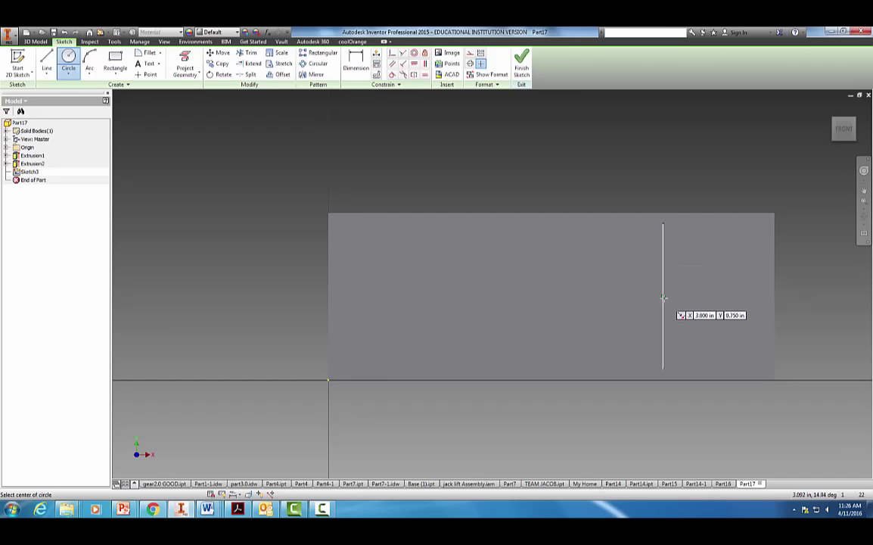
pyautogui.click(596, 296)
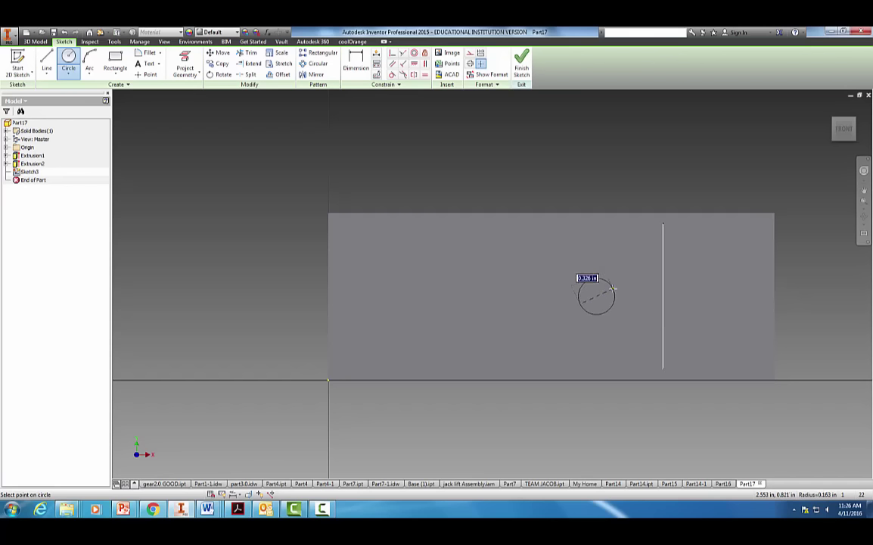
pyautogui.write('.5')
pyautogui.press('Return')
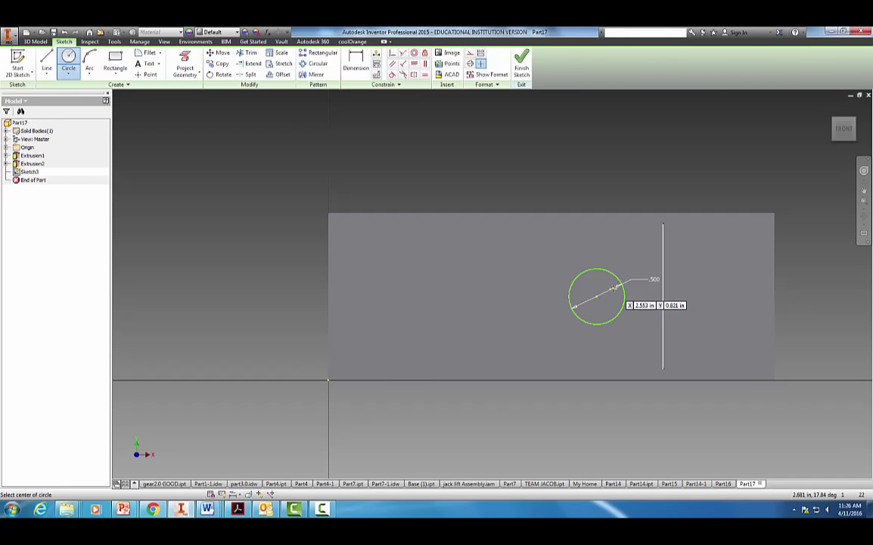
# - Dimension the horizontal distance between the circle's centre and the projected pocket edge to 0.75 in
pyautogui.click(356, 65)
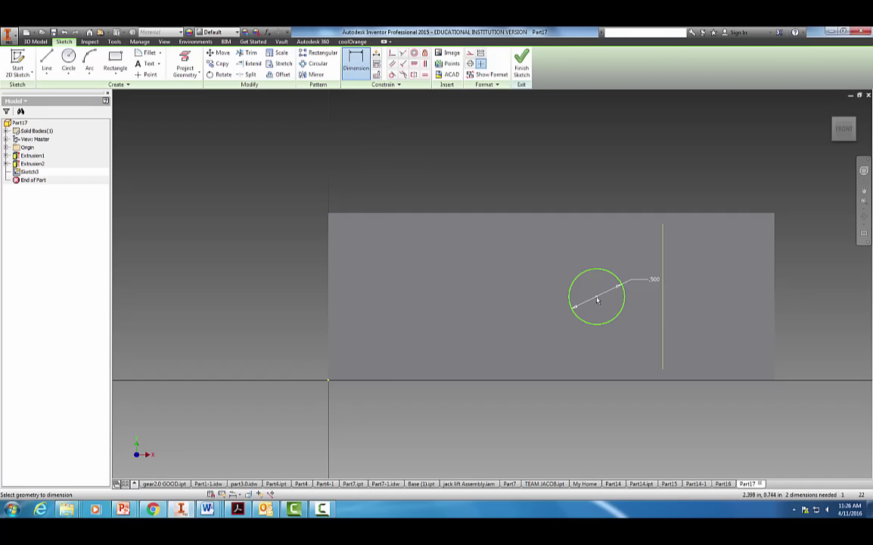
pyautogui.click(663, 284)
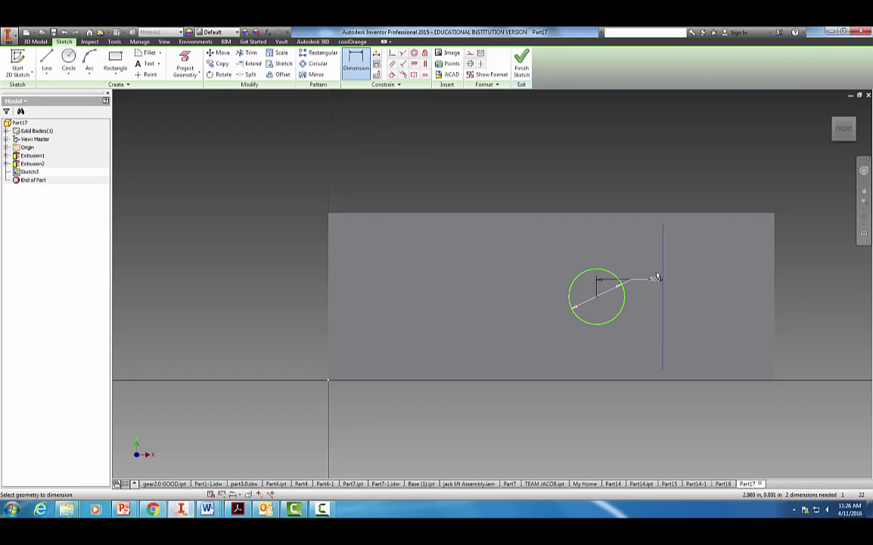
pyautogui.click(597, 269)
pyautogui.click(632, 199)
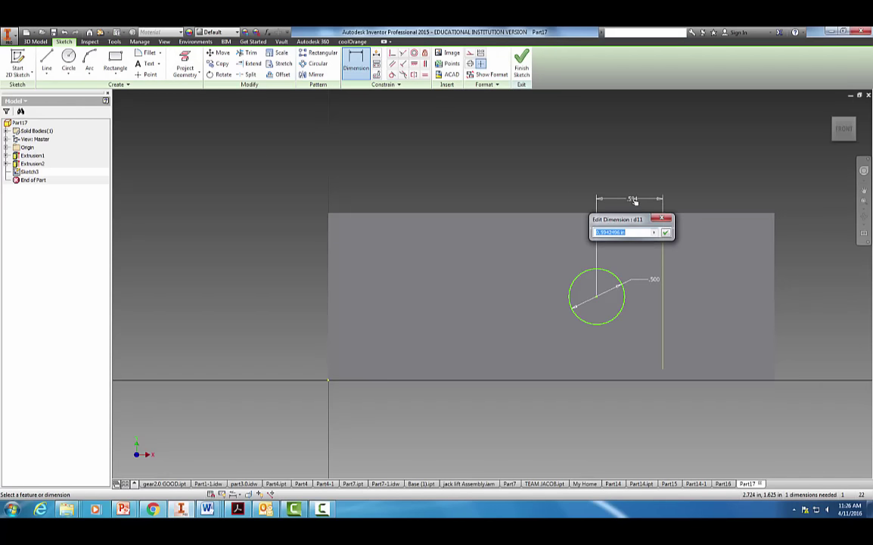
pyautogui.press('BackSpace')
pyautogui.write('.75')
pyautogui.press('Return')
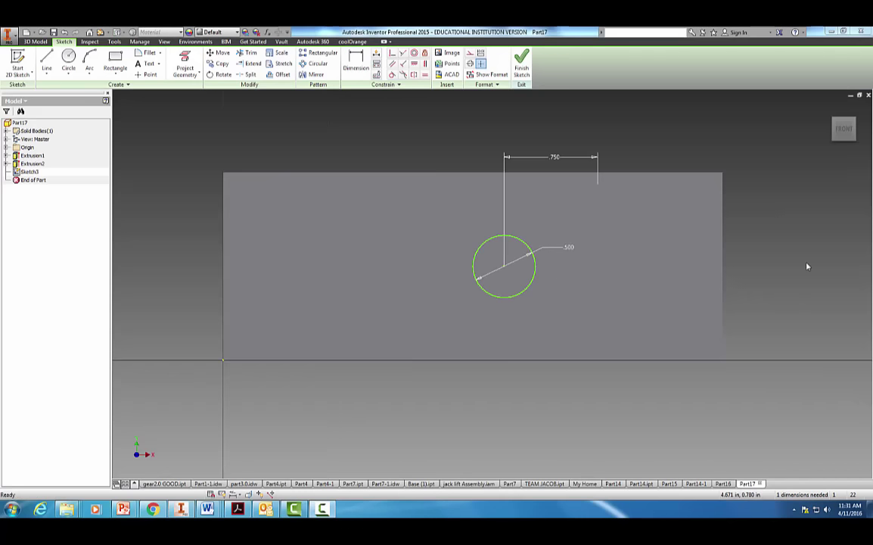
# - Dimension the vertical distance from the block's top edge to the circle's centre at 0.75 in and finish the sketch
pyautogui.press('d')
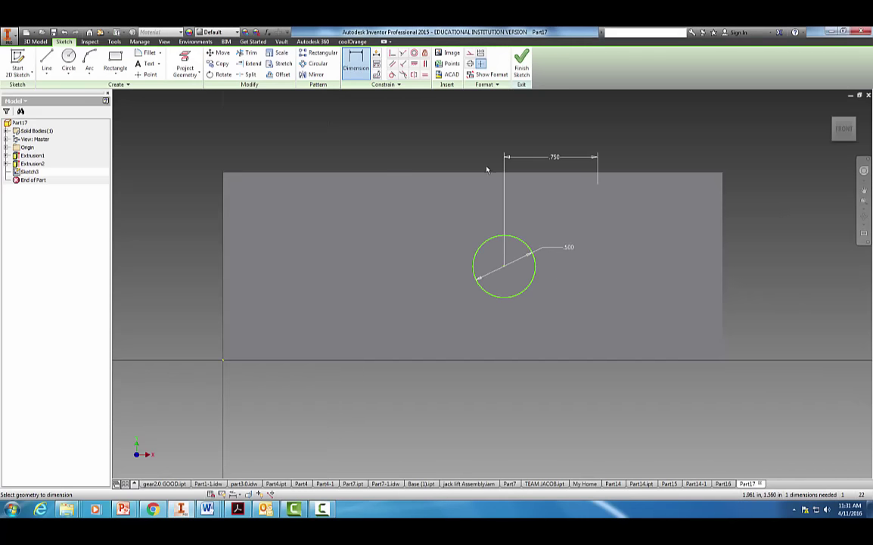
pyautogui.click(491, 177)
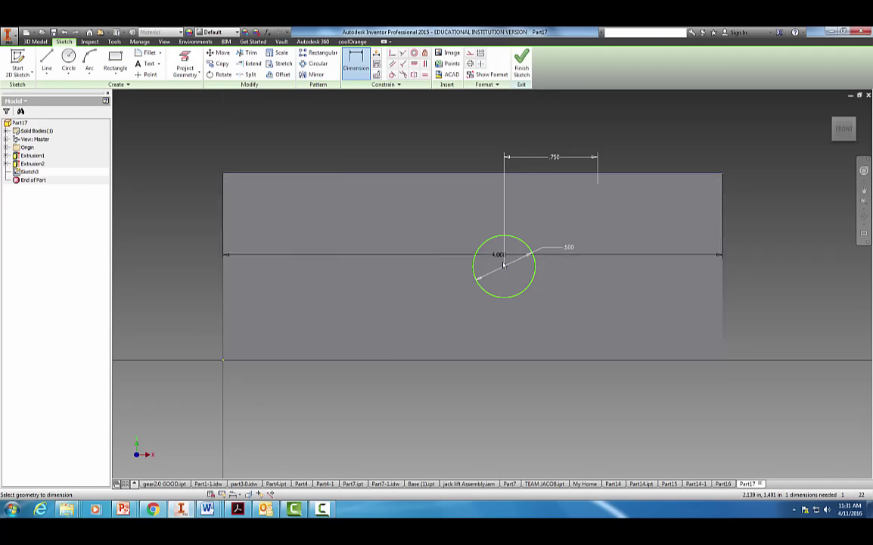
pyautogui.click(505, 269)
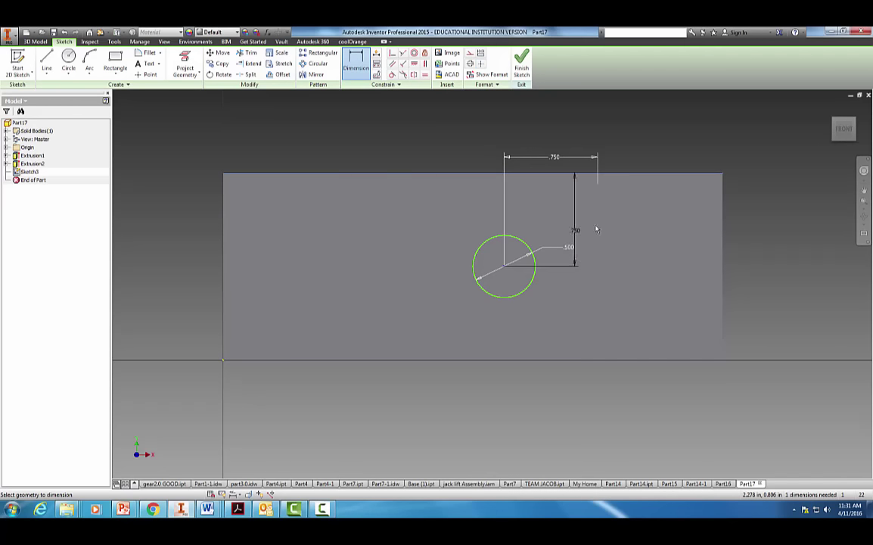
pyautogui.click(745, 217)
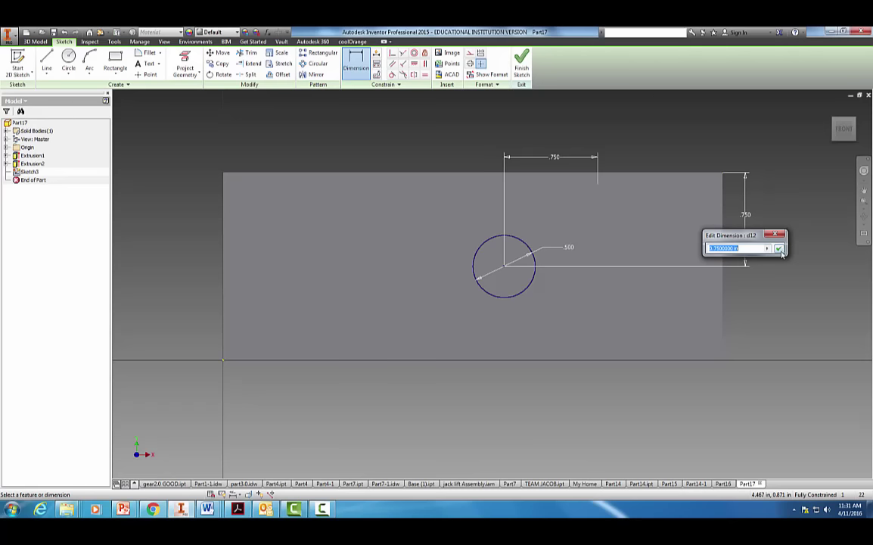
pyautogui.click(779, 248)
pyautogui.click(521, 60)
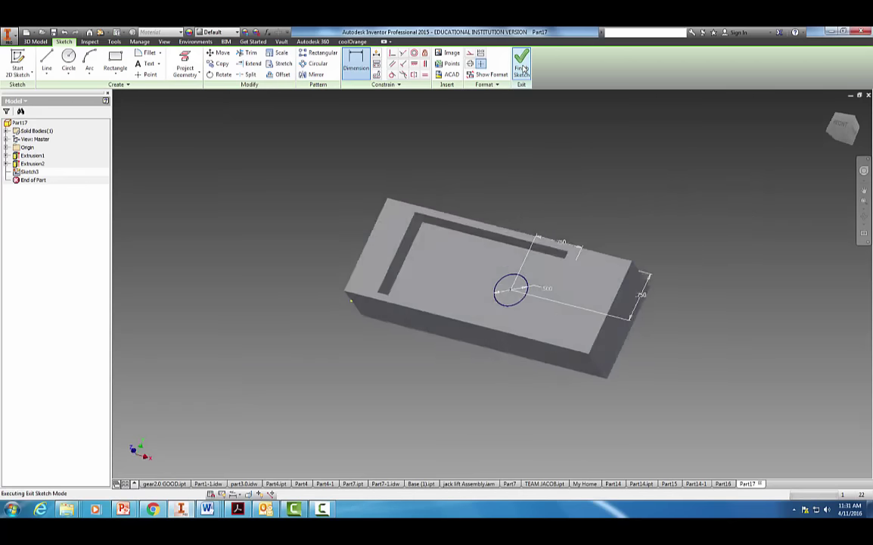
# - Extrude the circle 0.5 in outward from the pocket floor as a joined cylindrical boss
pyautogui.click(47, 65)
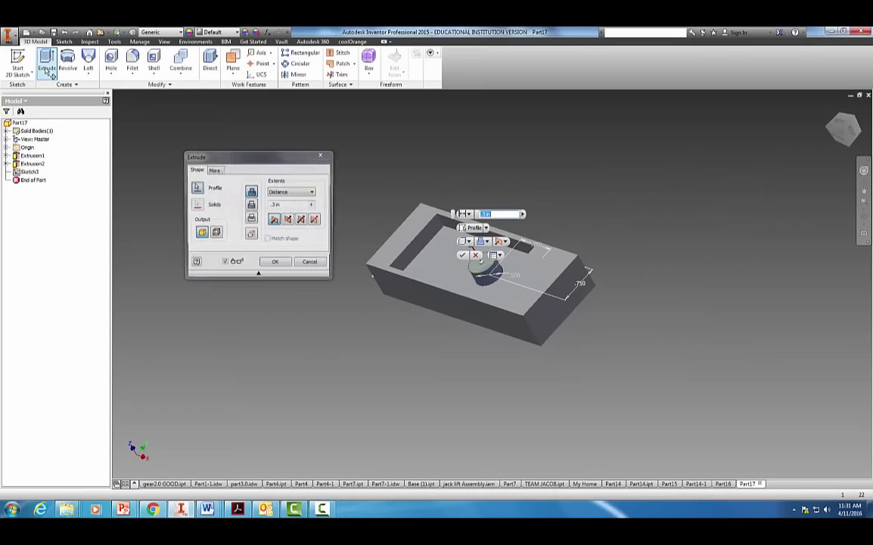
pyautogui.click(274, 205)
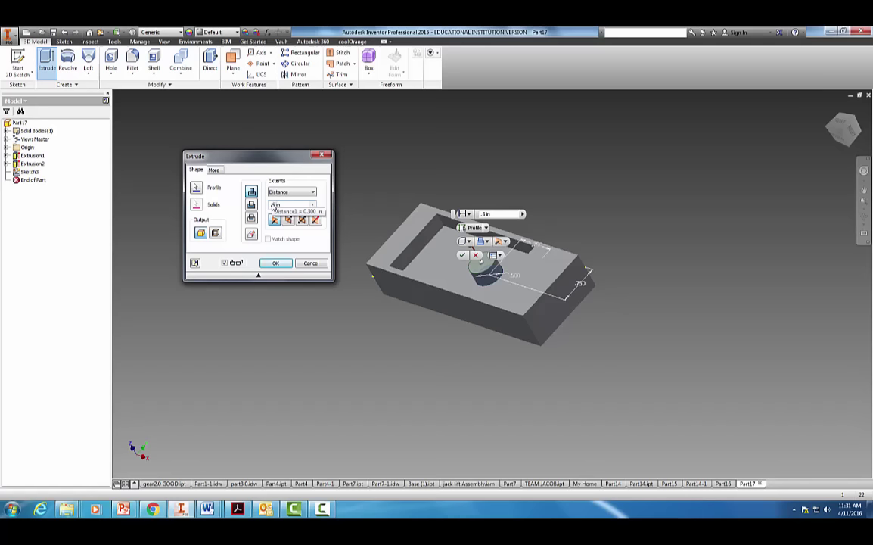
pyautogui.click(276, 264)
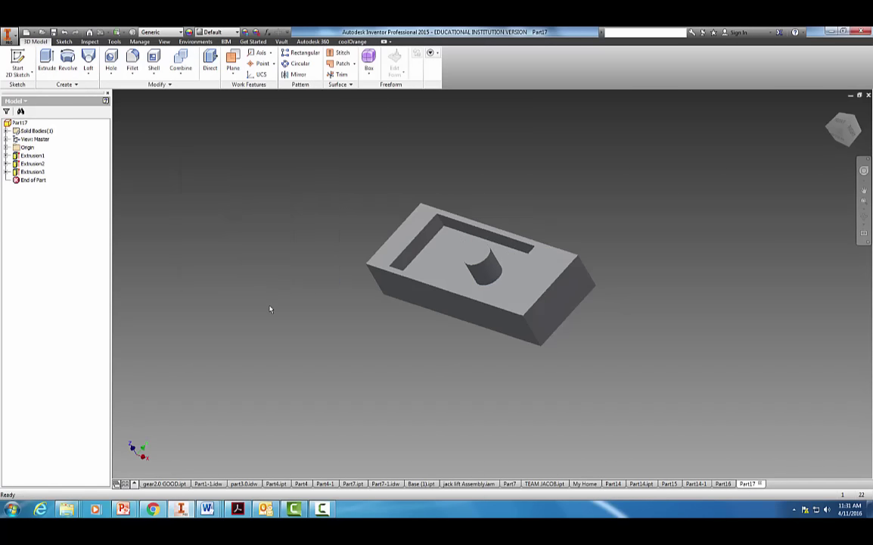
# - Start a sketch on the pocket floor and project the pocket's left short edge into it
pyautogui.click(463, 258)
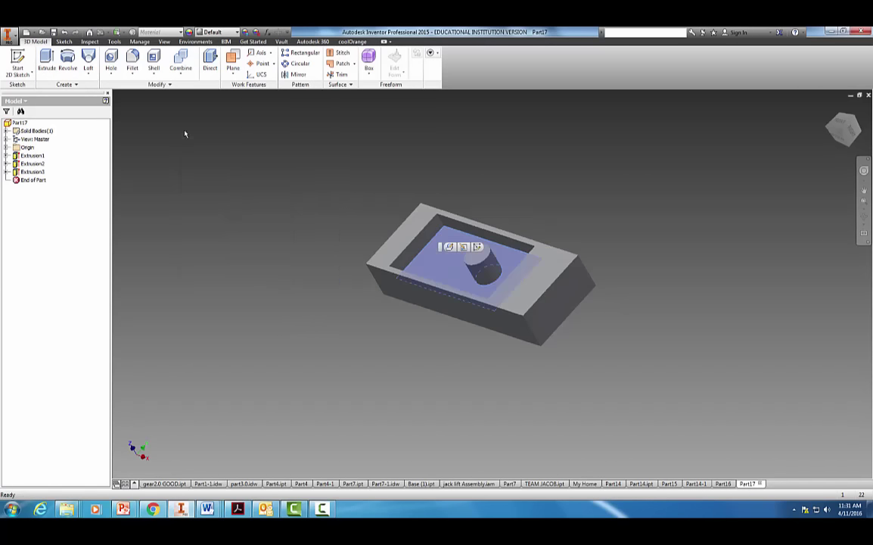
pyautogui.click(20, 62)
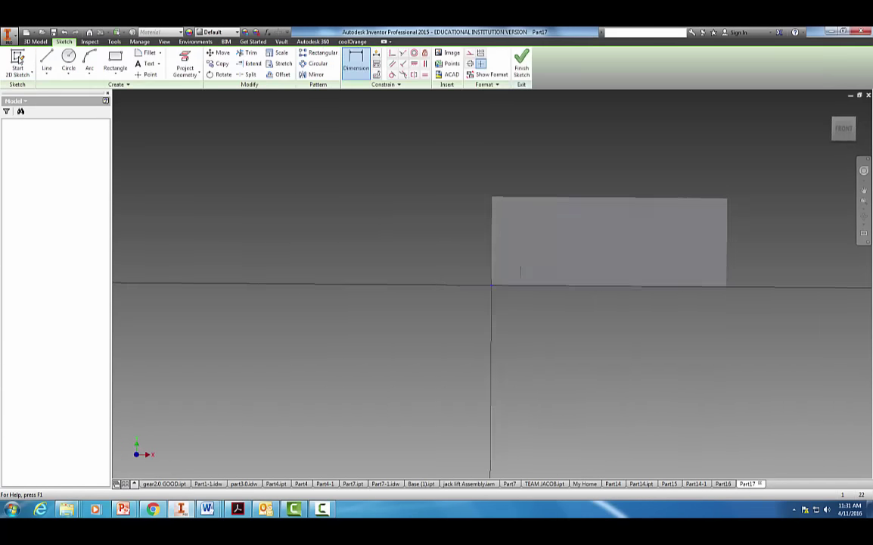
pyautogui.moveTo(441, 203); pyautogui.dragTo(294, 240, button='middle')
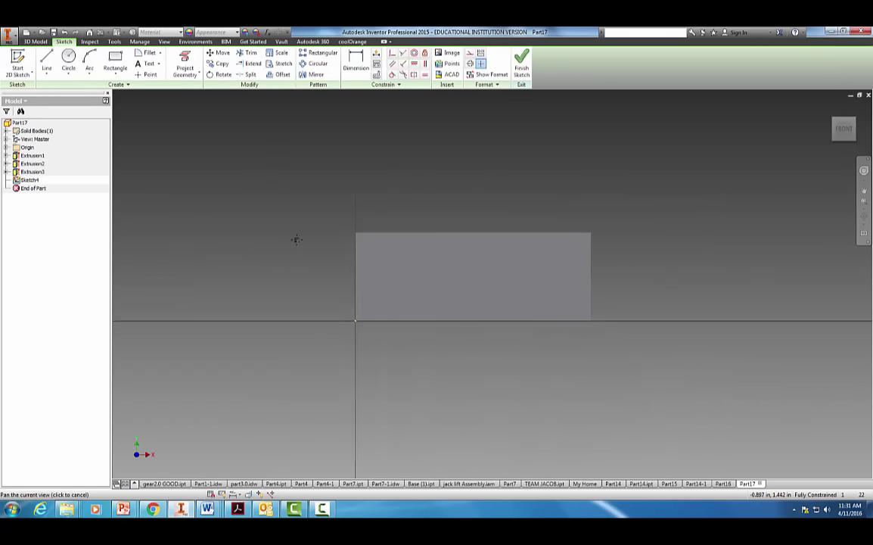
pyautogui.click(187, 62)
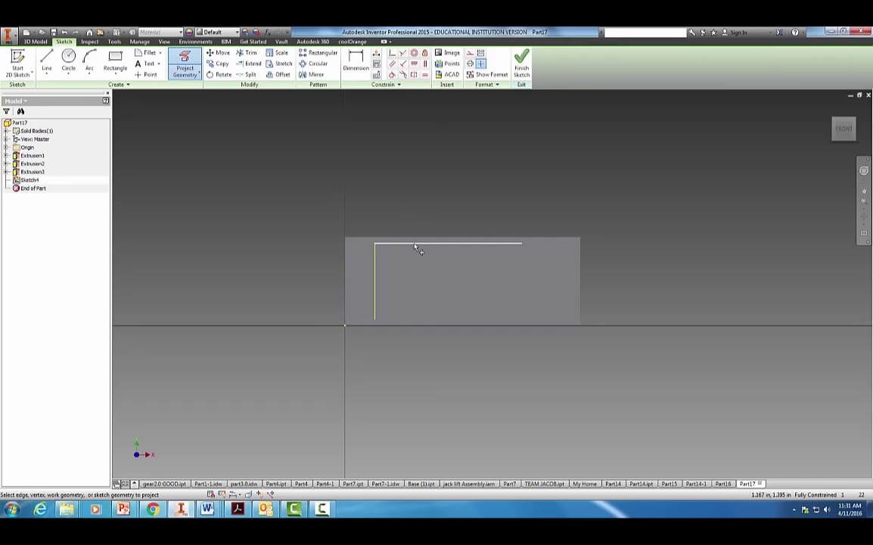
pyautogui.moveTo(419, 250)
# - Draw a 0.15 in diameter circle to the right of the projected edge, centred level with the edge's midpoint
pyautogui.click(68, 61)
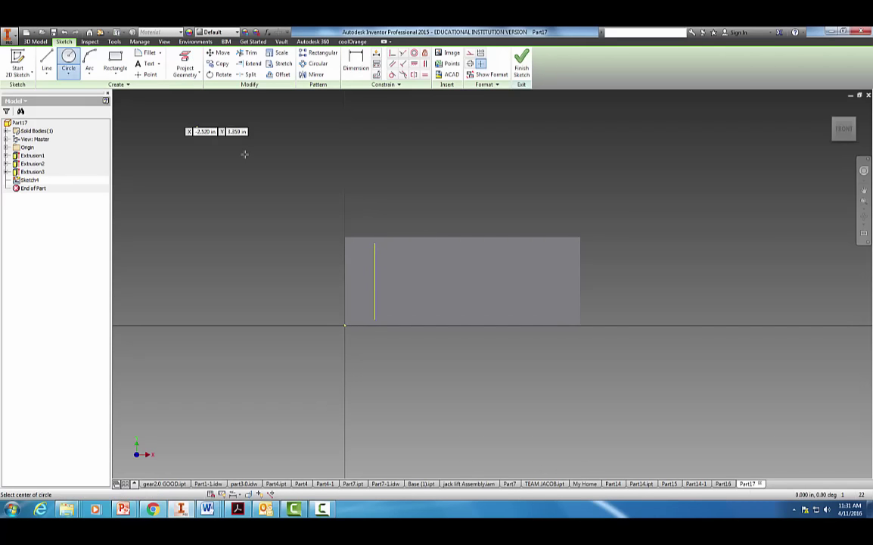
pyautogui.scroll(3, 413, 210)
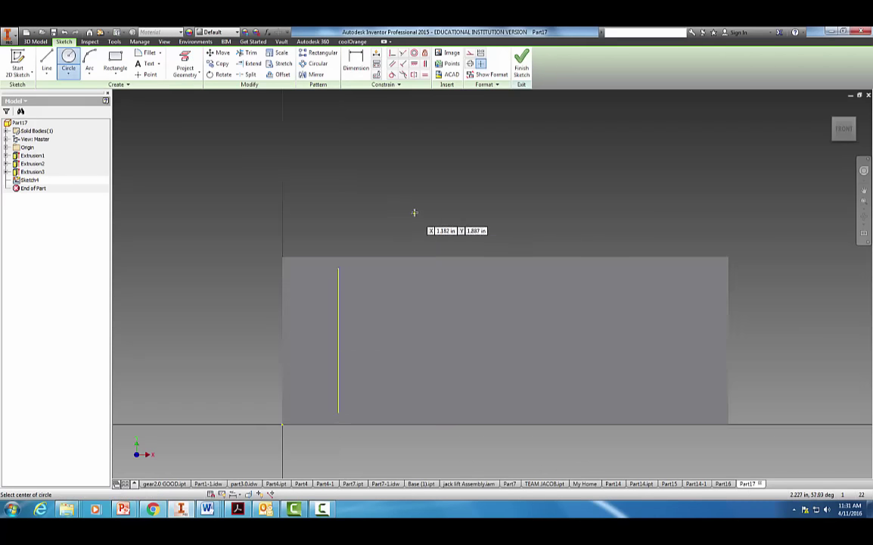
pyautogui.click(364, 339)
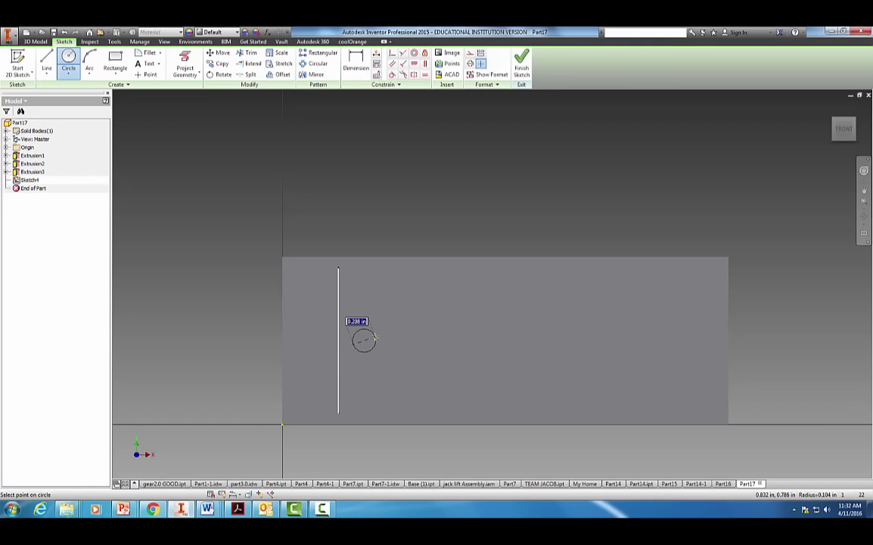
pyautogui.write('.15')
pyautogui.press('Return')
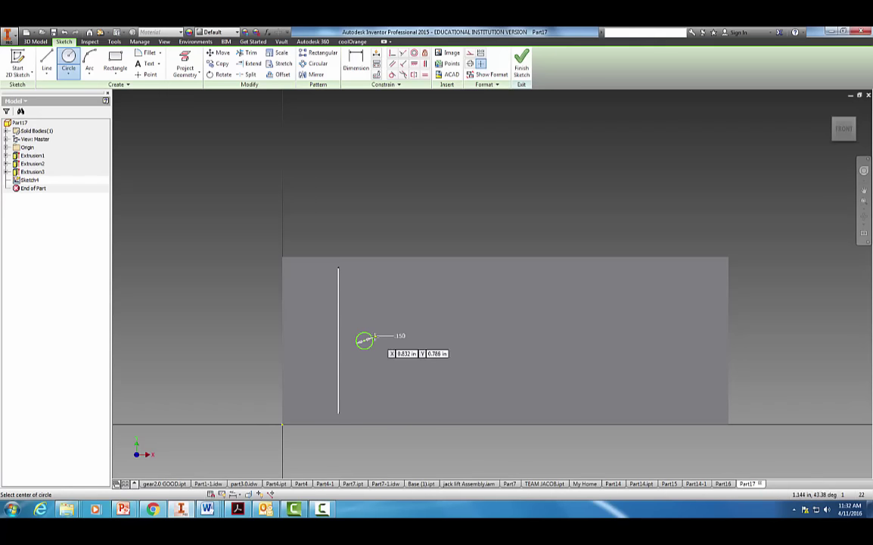
# - Dimension the horizontal distance from the projected pocket edge to the small circle's centre at 0.5 in
pyautogui.click(356, 63)
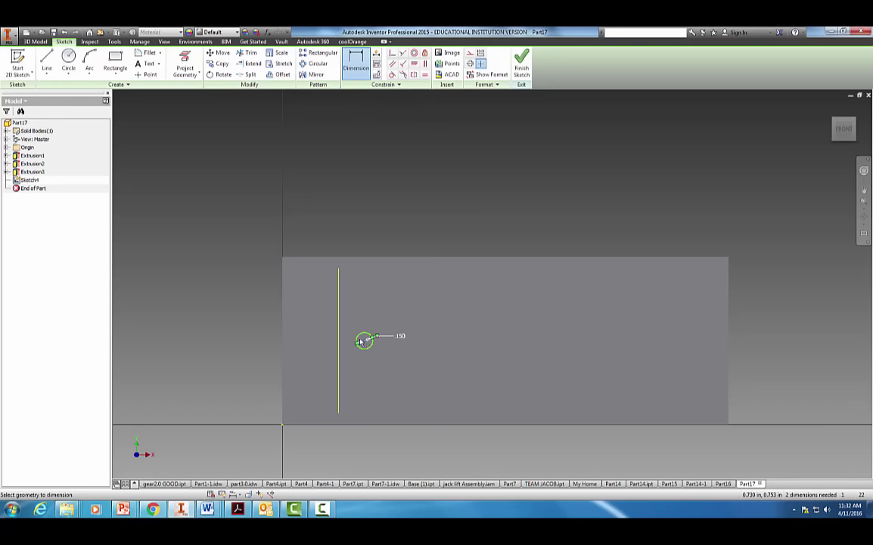
pyautogui.click(339, 344)
pyautogui.click(364, 341)
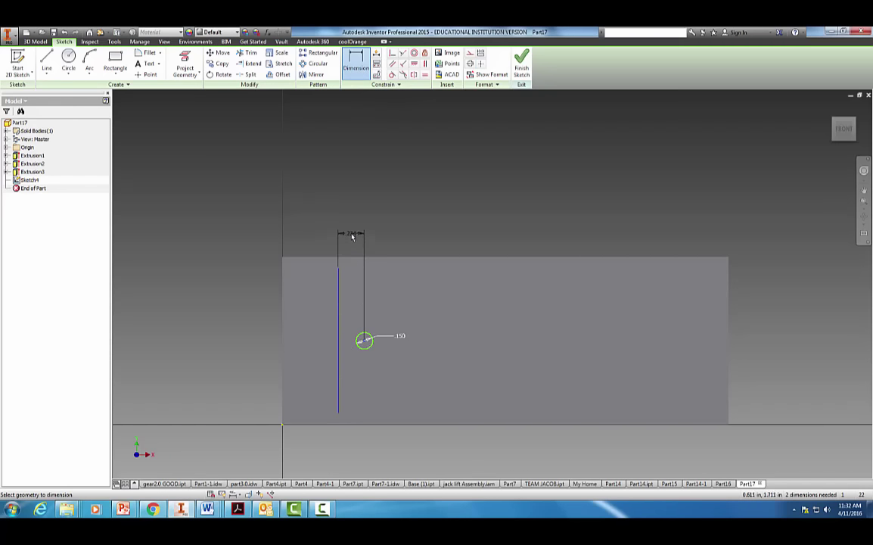
pyautogui.click(352, 237)
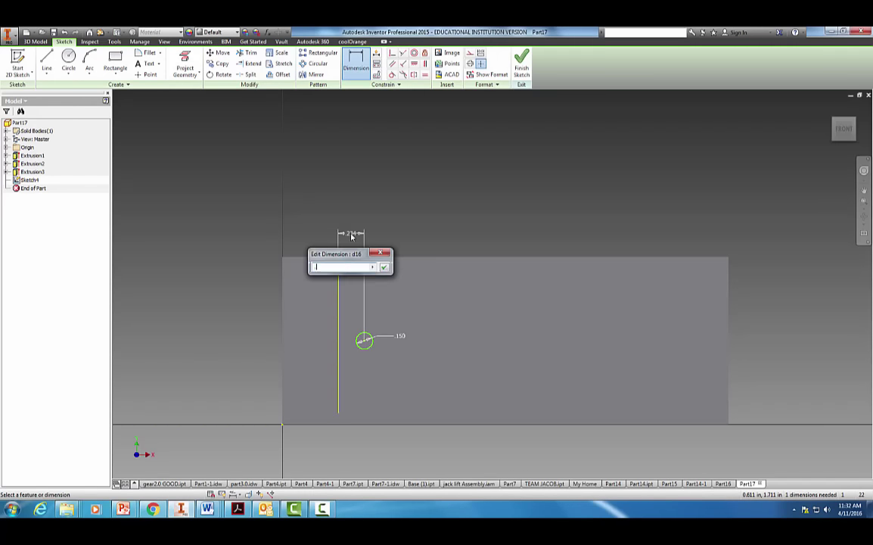
pyautogui.press('Return')
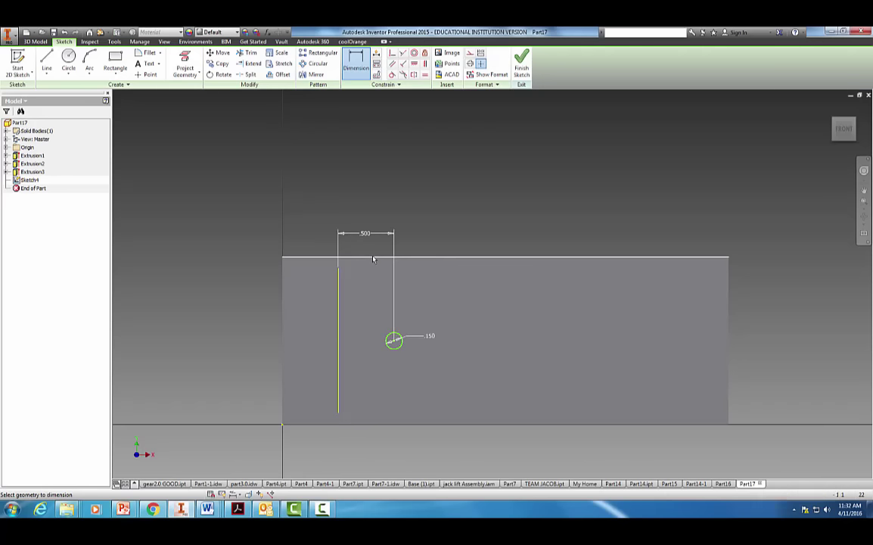
# - Dimension the small circle's centre 0.75 in below the block's top edge and finish the sketch
pyautogui.click(394, 342)
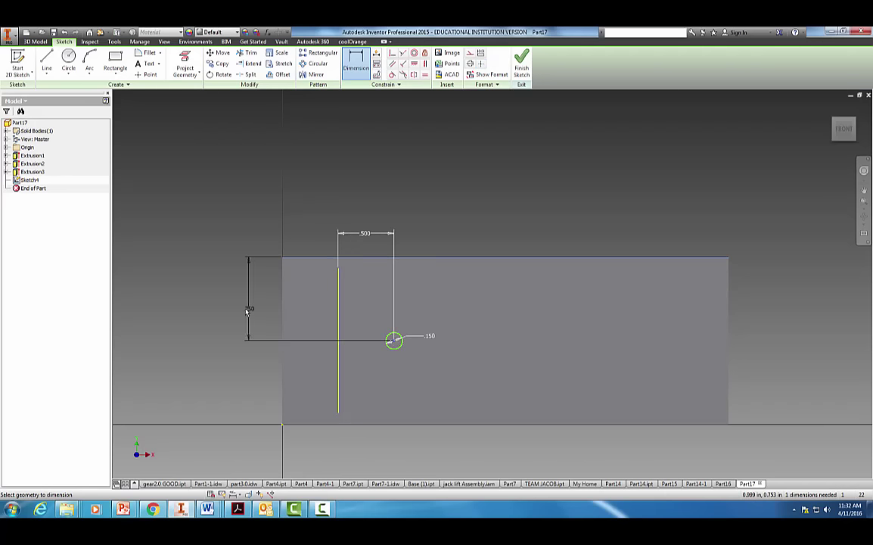
pyautogui.click(245, 307)
pyautogui.click(279, 342)
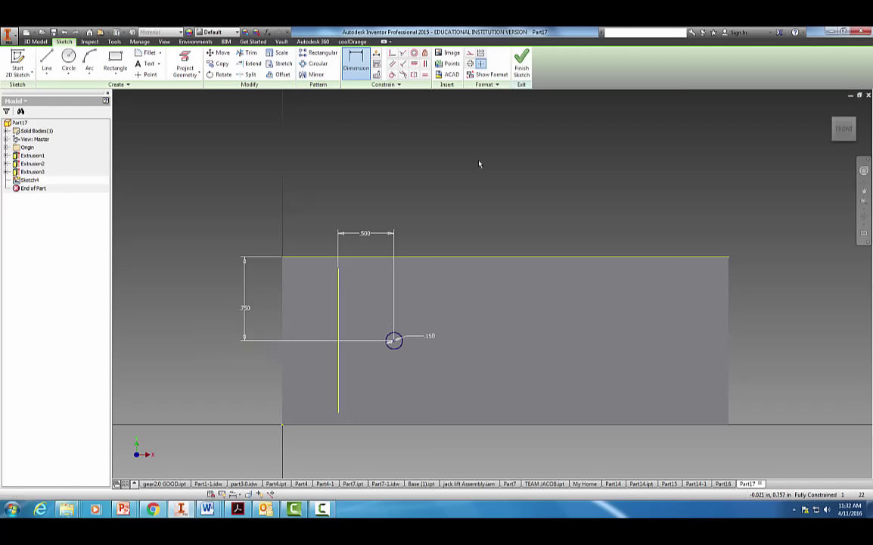
pyautogui.click(522, 69)
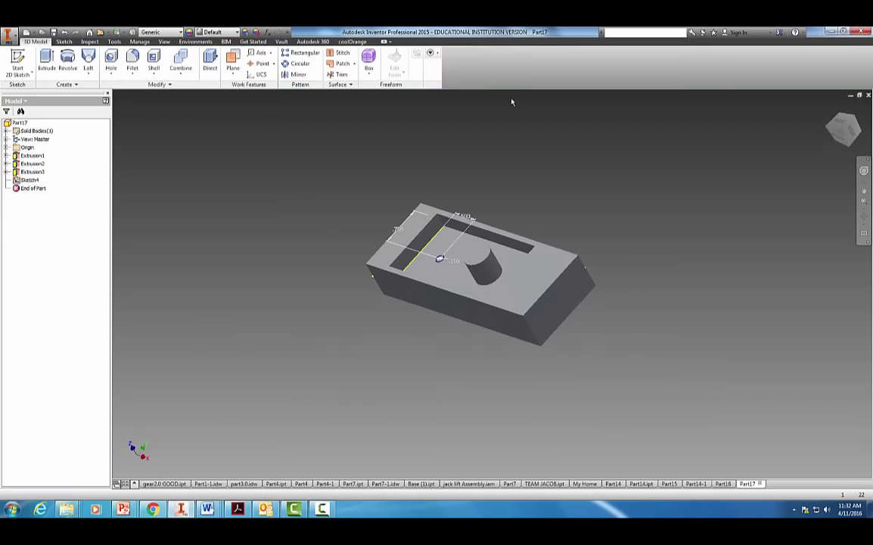
# - Cut the small circle down through the pocket floor with an Extrude set to the All extent
pyautogui.click(111, 61)
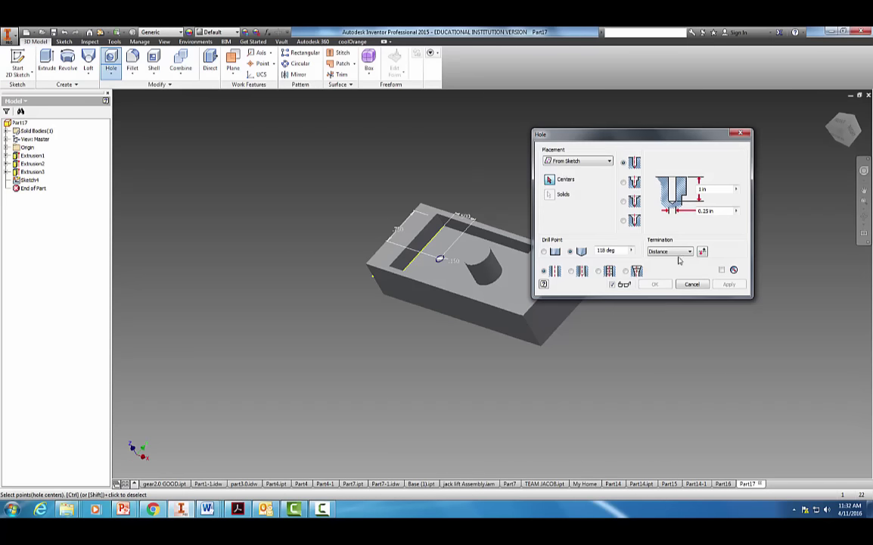
pyautogui.click(690, 285)
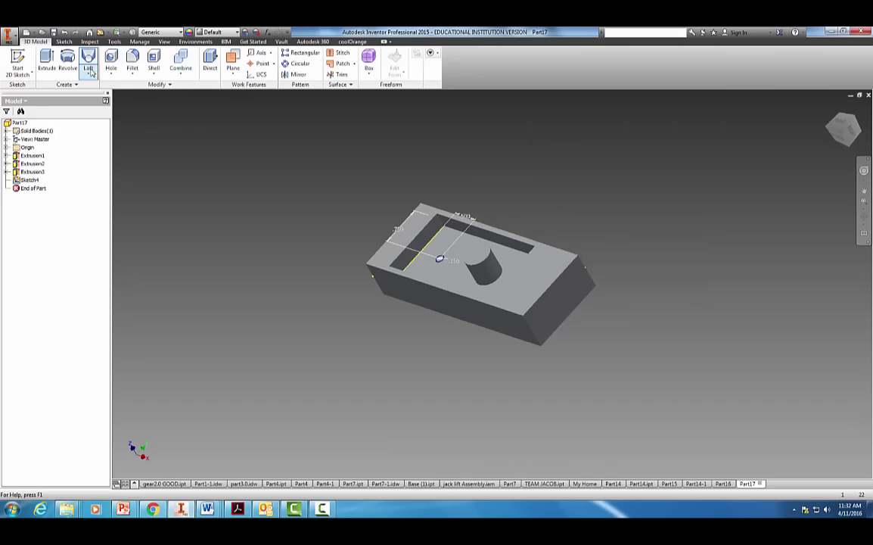
pyautogui.click(47, 62)
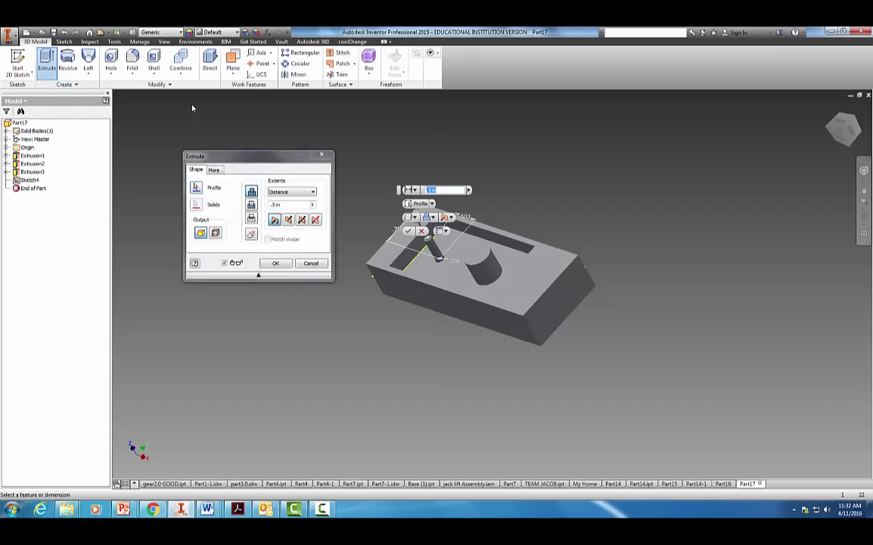
pyautogui.click(289, 220)
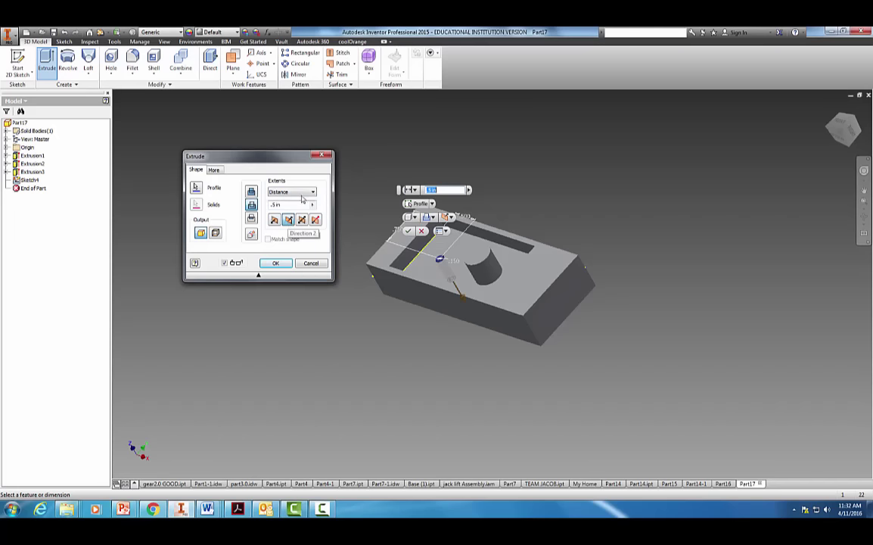
pyautogui.click(292, 192)
pyautogui.click(272, 212)
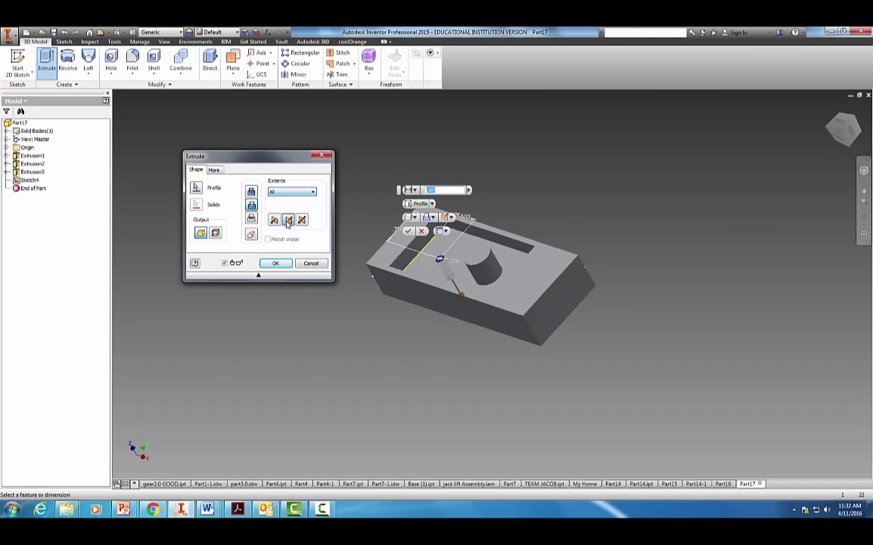
pyautogui.click(276, 264)
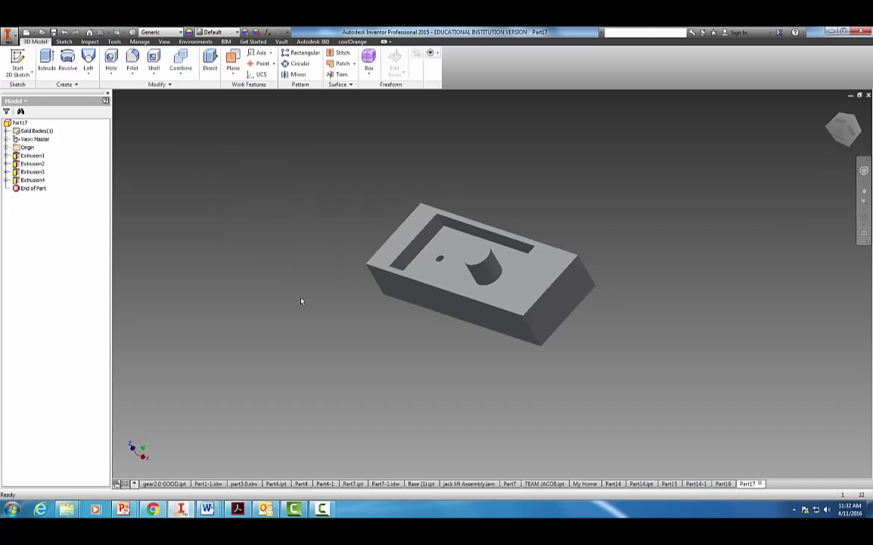
# - Start a sketch on the block's rim face and project the pocket's right edge and the block's right end edge
pyautogui.keyDown('shift'); pyautogui.moveTo(301, 301); pyautogui.dragTo(337, 334, button='middle'); pyautogui.keyUp('shift')
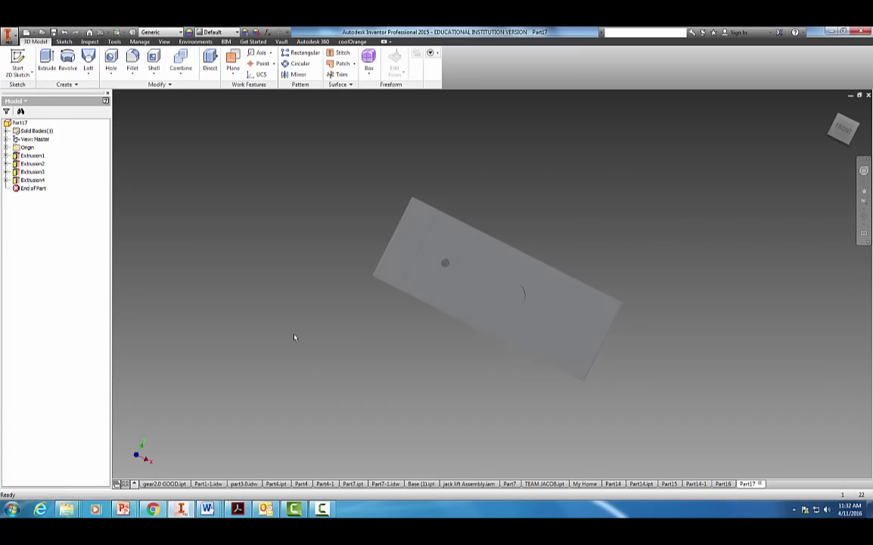
pyautogui.click(571, 337)
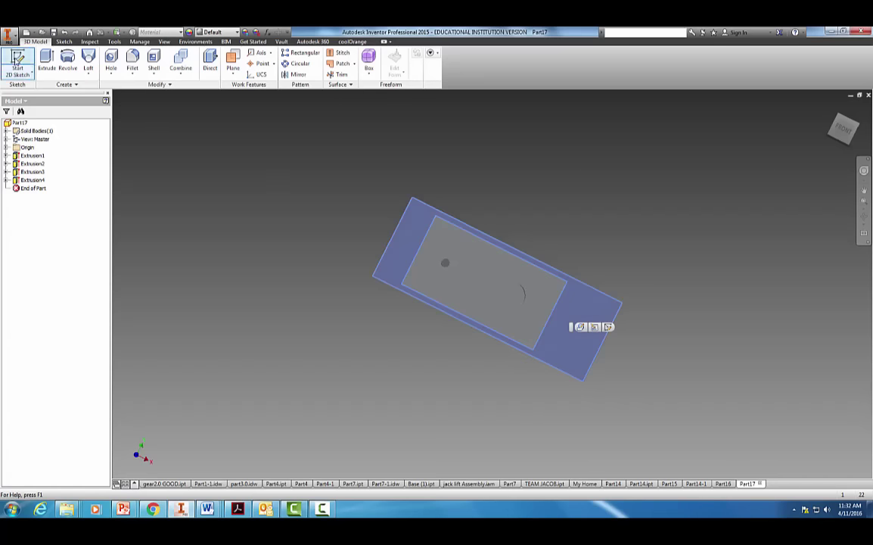
pyautogui.click(17, 62)
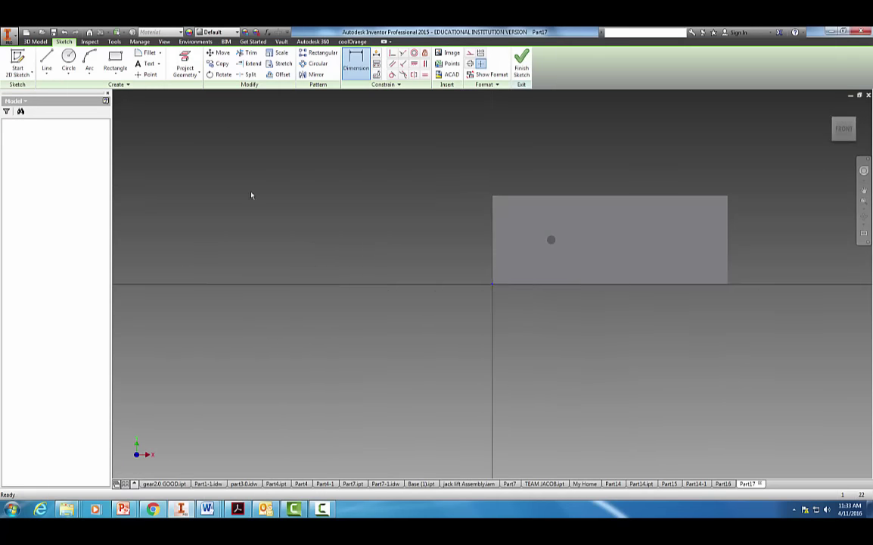
pyautogui.moveTo(688, 346)
pyautogui.mouseDown(button='middle')
pyautogui.moveTo(491, 361)
pyautogui.moveTo(466, 380)
pyautogui.mouseUp(button='middle')
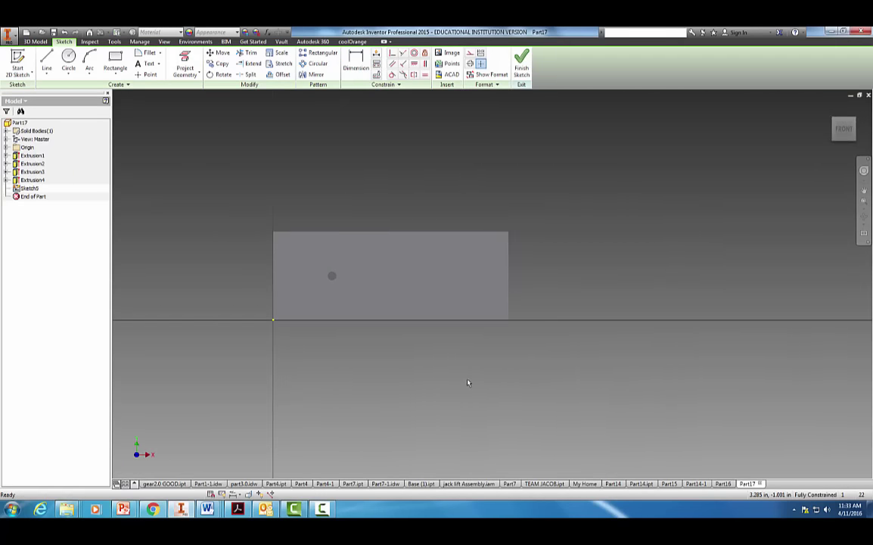
pyautogui.scroll(-1, 499, 378)
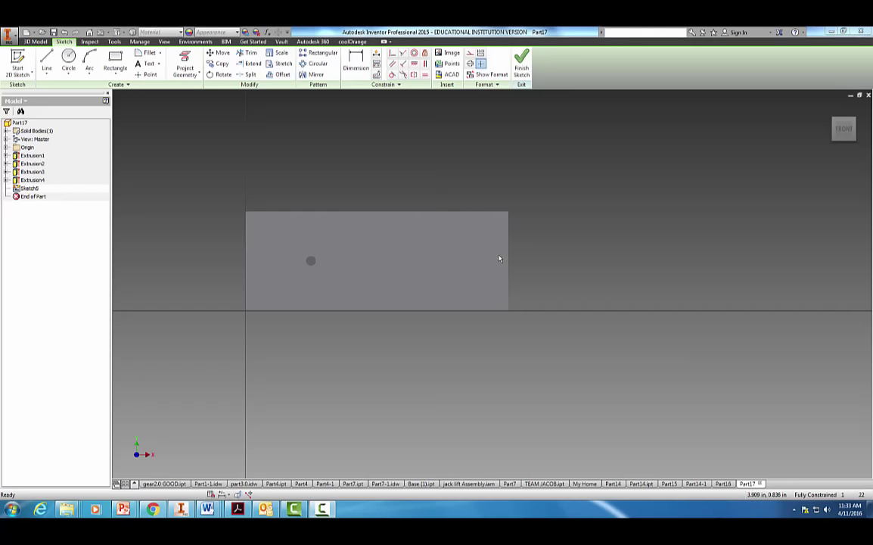
pyautogui.click(185, 68)
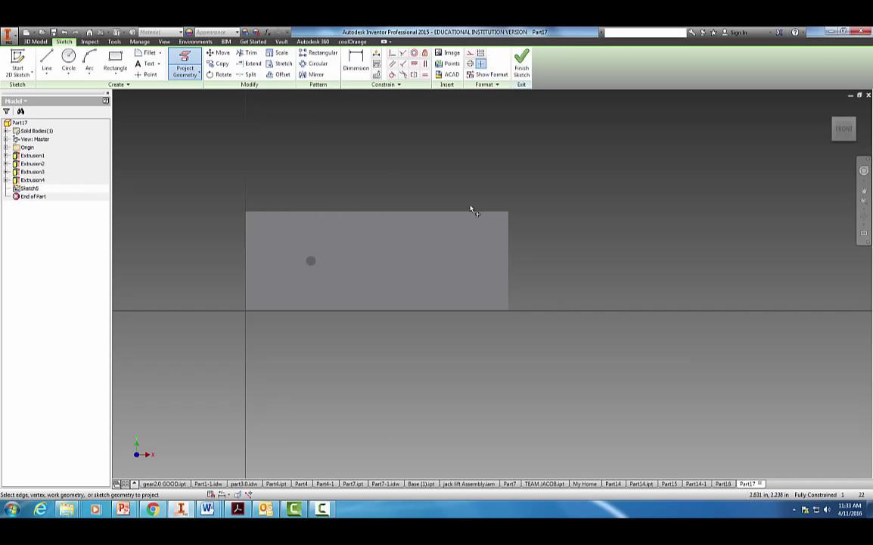
pyautogui.click(445, 254)
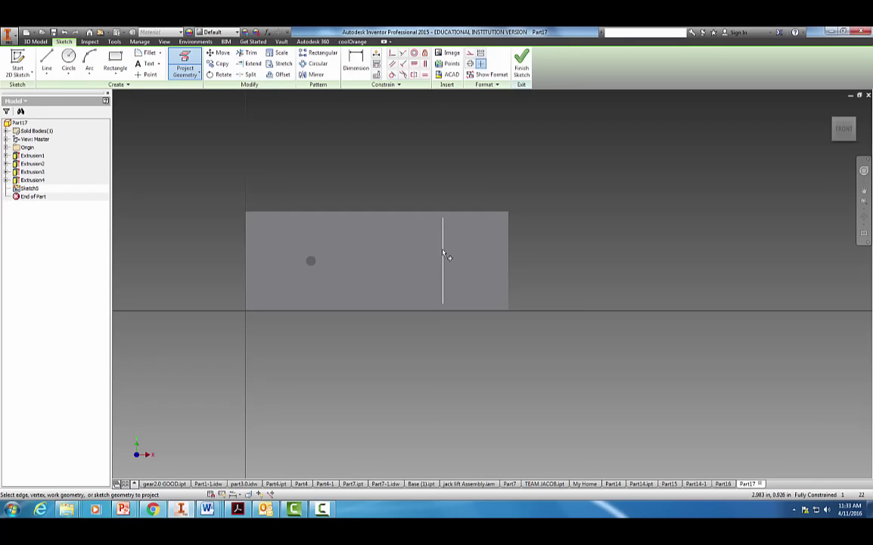
pyautogui.scroll(-2, 448, 263)
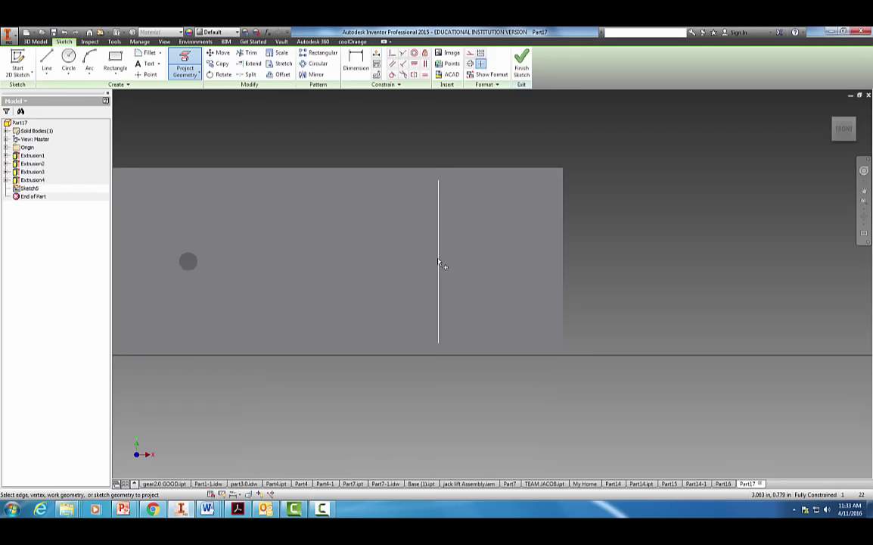
pyautogui.click(564, 273)
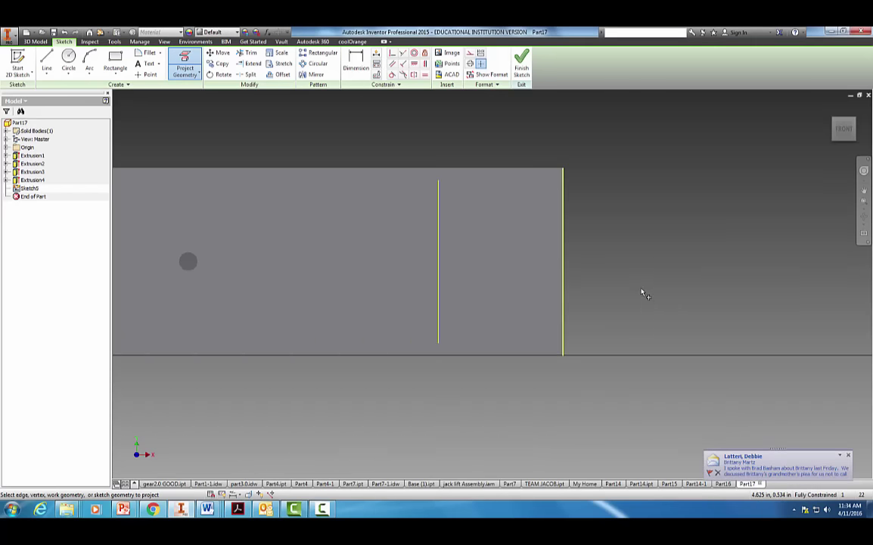
pyautogui.press('Escape')
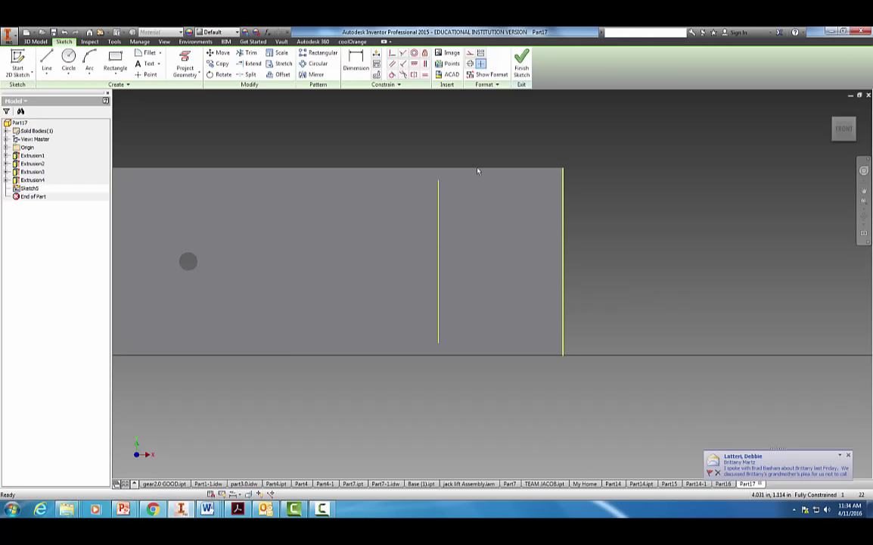
pyautogui.click(118, 74)
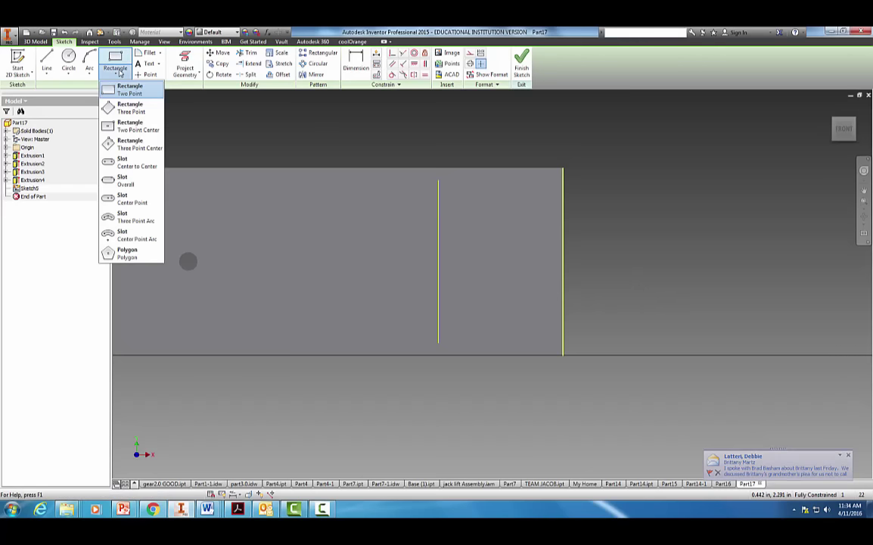
pyautogui.click(127, 125)
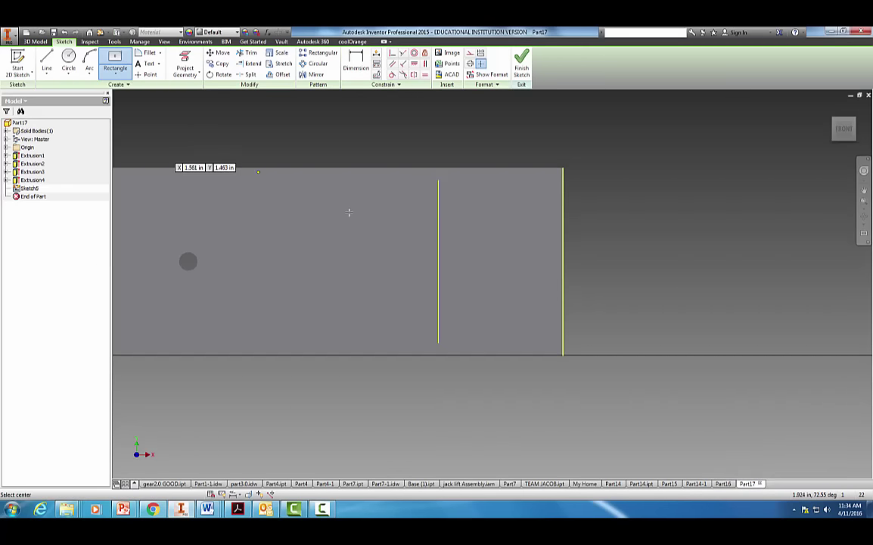
pyautogui.click(453, 260)
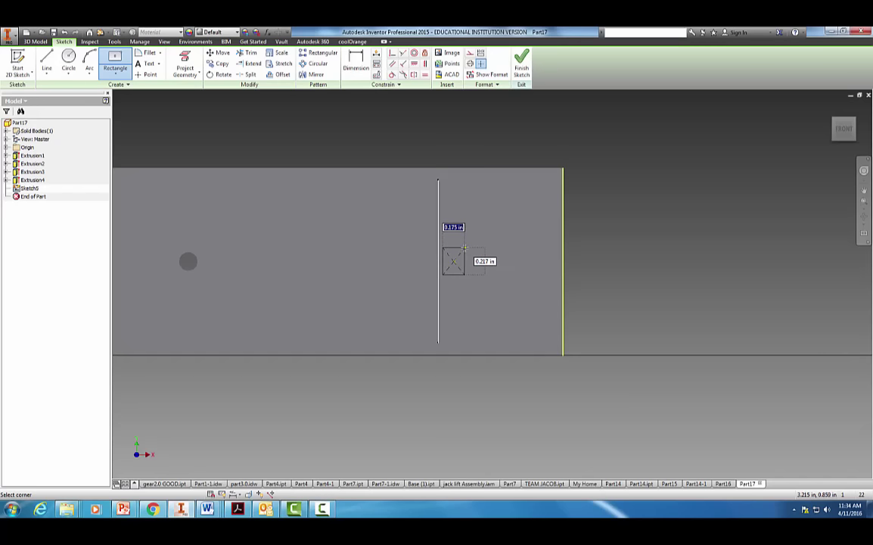
pyautogui.press('Escape')
pyautogui.press('Escape')
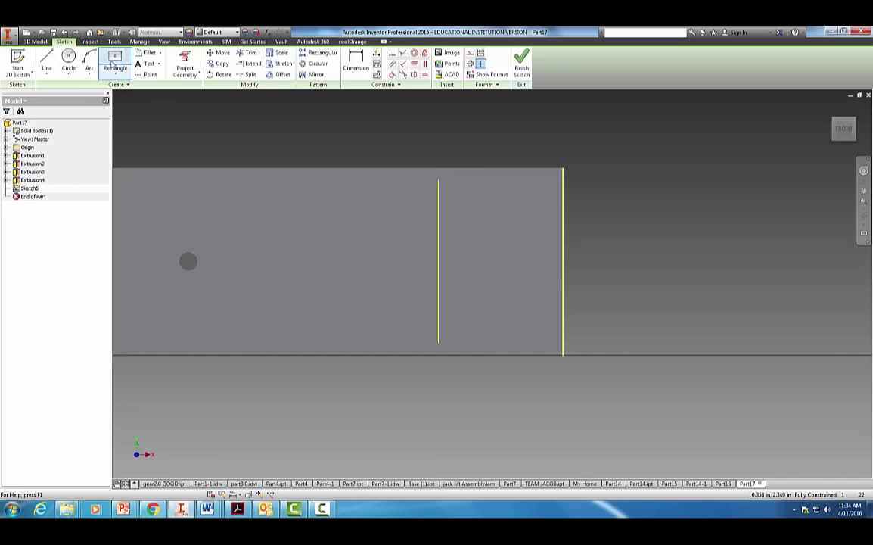
# - Draw a two-point center rectangle 0.4 in wide and 0.25 in high between the projected pocket edge and the block's right end edge
pyautogui.click(118, 65)
pyautogui.click(130, 73)
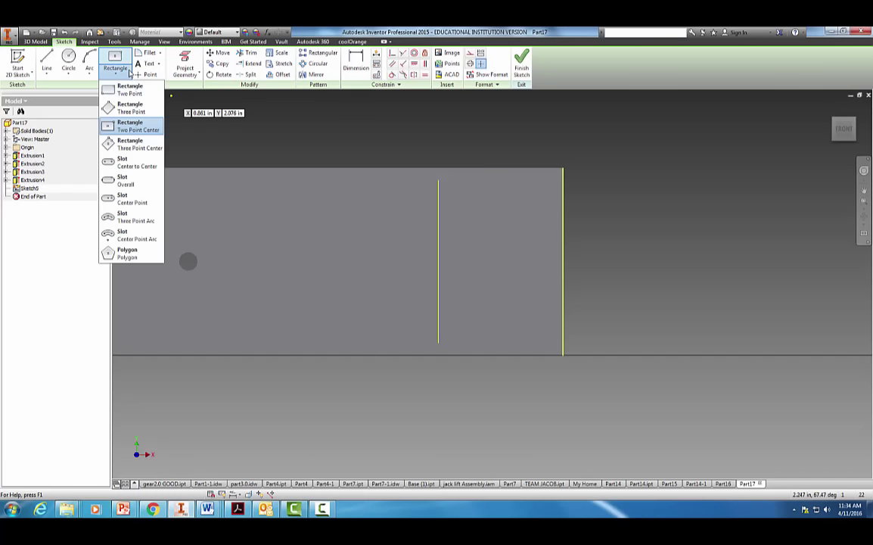
pyautogui.click(121, 123)
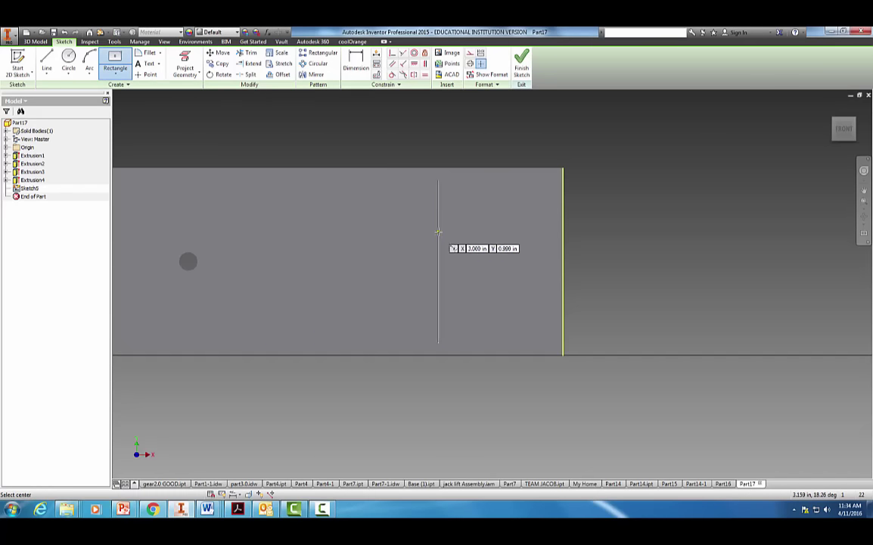
pyautogui.click(500, 261)
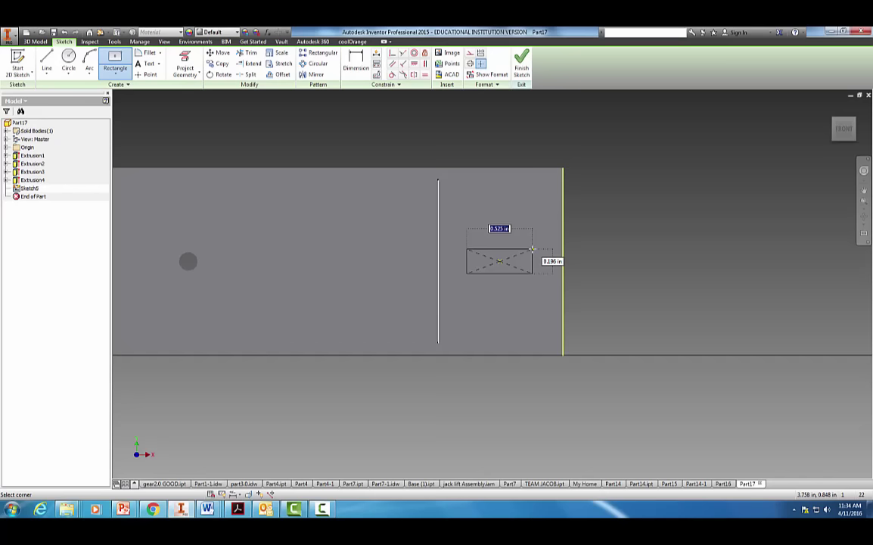
pyautogui.press('BackSpace')
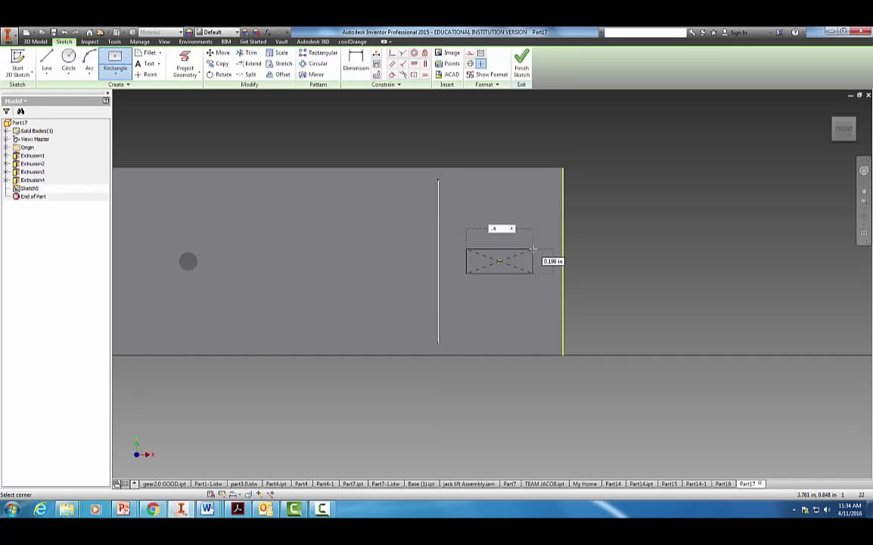
pyautogui.write('.4')
pyautogui.press('Tab')
pyautogui.write('.')
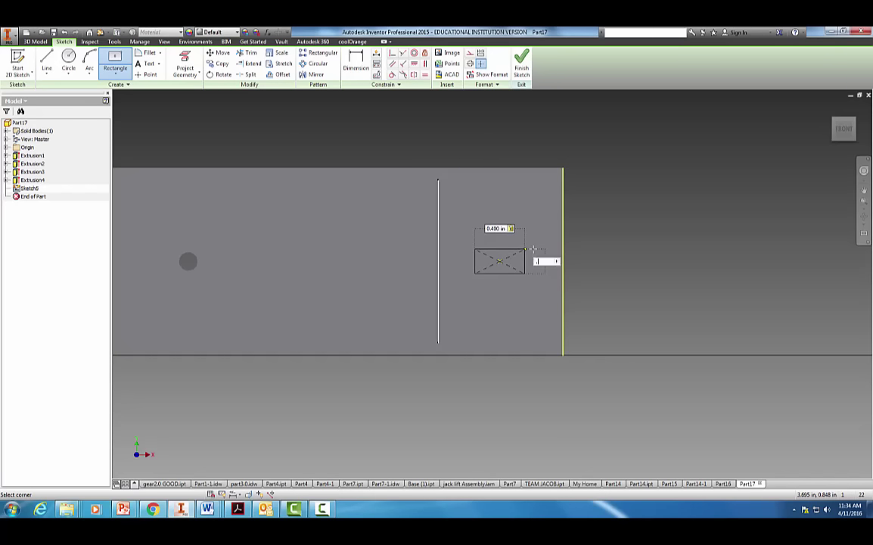
pyautogui.write('25')
pyautogui.press('Return')
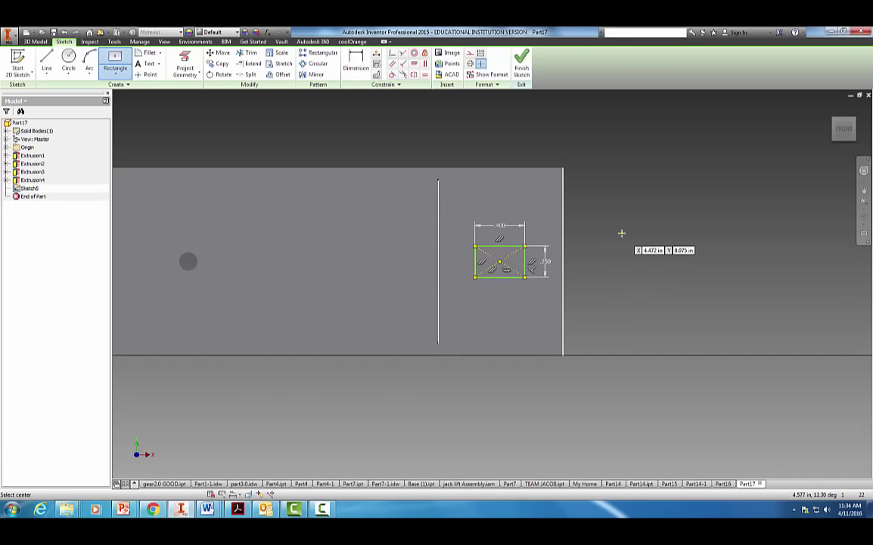
pyautogui.press('Escape')
# - Dimension the horizontal distance from the projected pocket edge to the rectangle's left side at 0.2 in
pyautogui.click(356, 64)
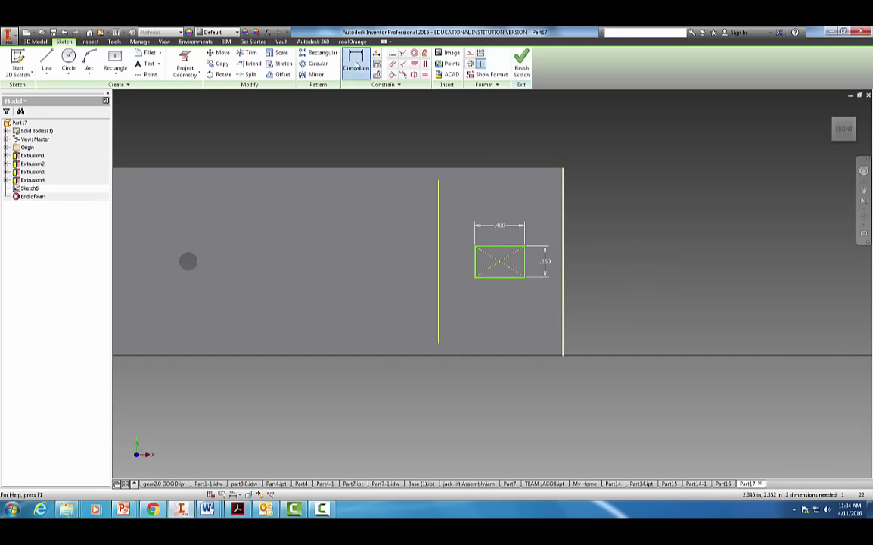
pyautogui.click(476, 262)
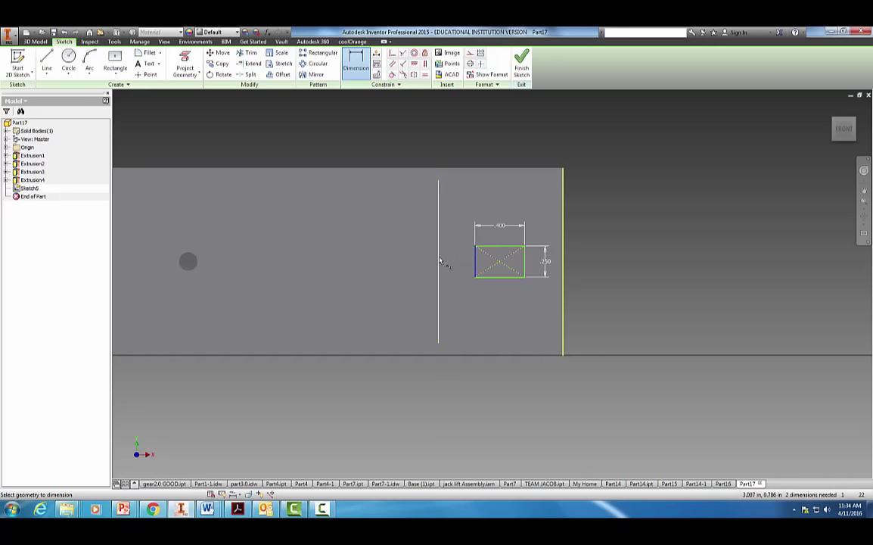
pyautogui.click(443, 256)
pyautogui.click(455, 156)
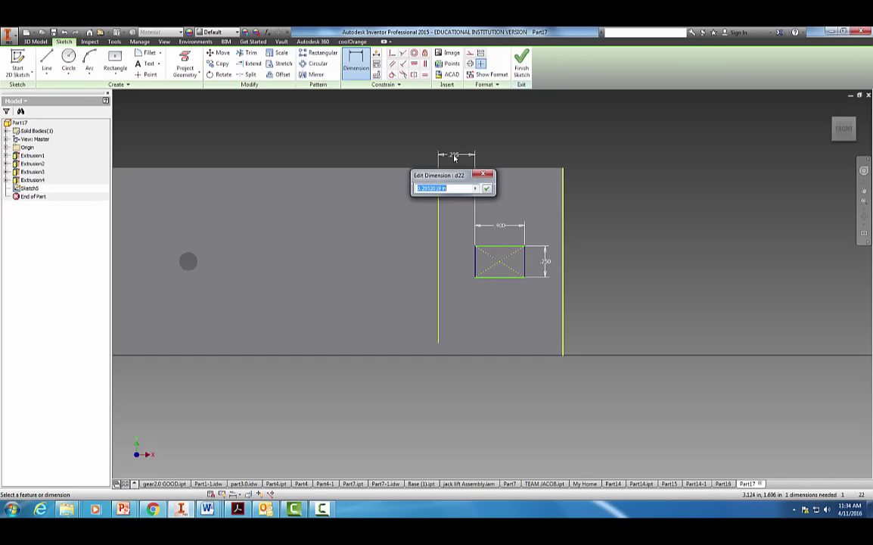
pyautogui.write('.2')
pyautogui.press('Return')
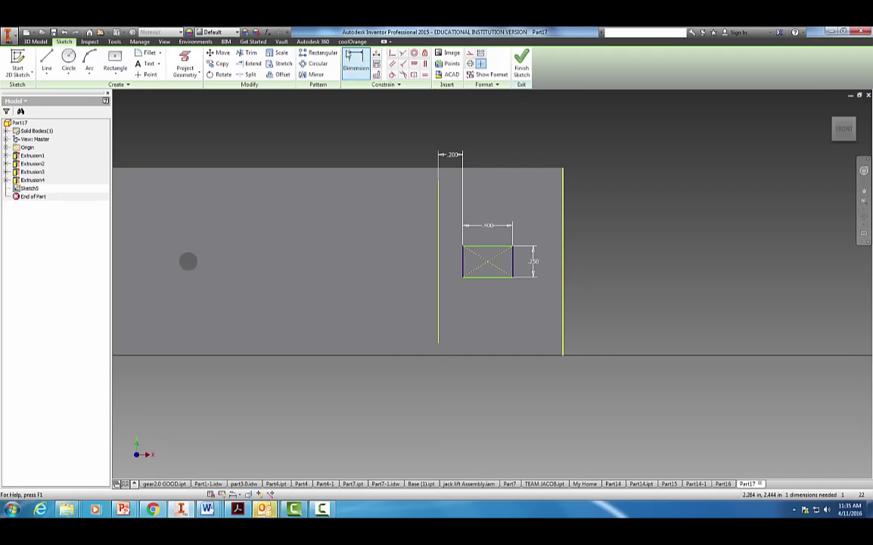
# - Dimension the rectangle's centre 0.75 in below the block's top edge
pyautogui.click(488, 262)
pyautogui.click(545, 168)
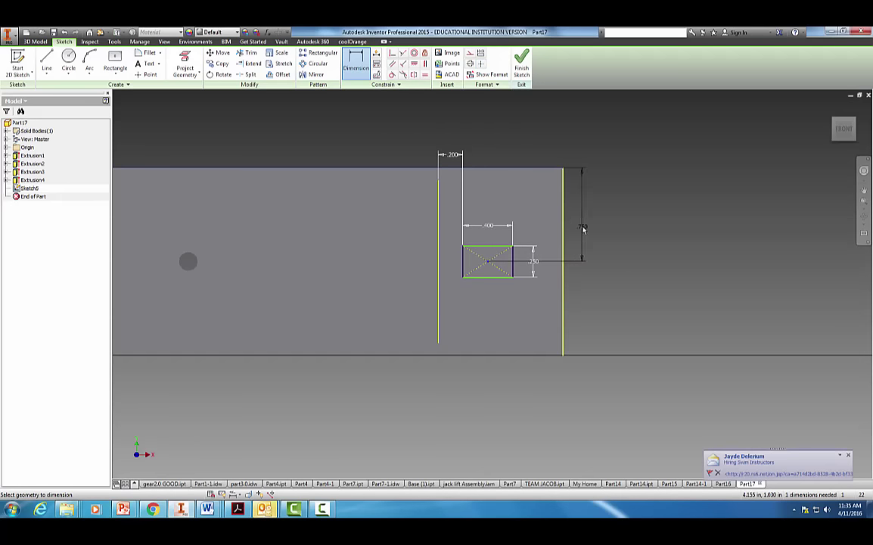
pyautogui.click(582, 227)
pyautogui.click(615, 259)
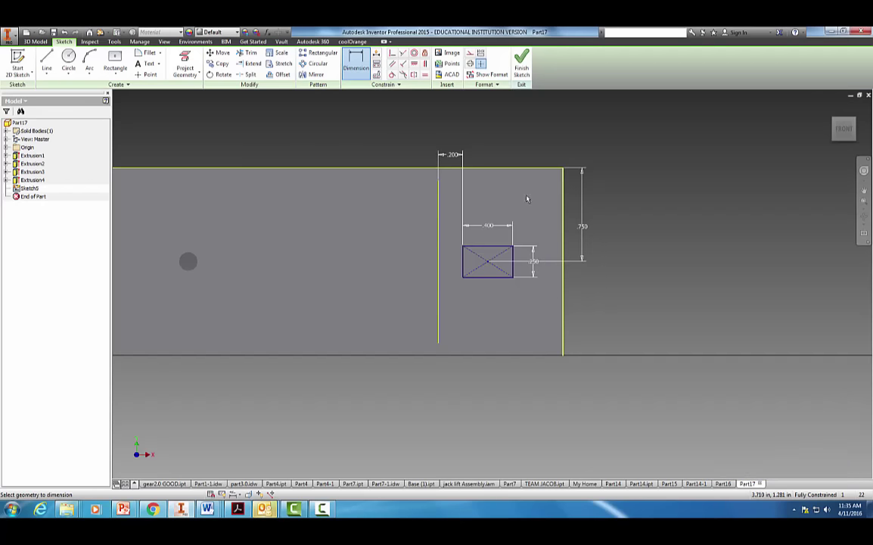
# - Draw a circle about 0.25 in in diameter centred on the midpoint of the rectangle's right side
pyautogui.scroll(2, 542, 256)
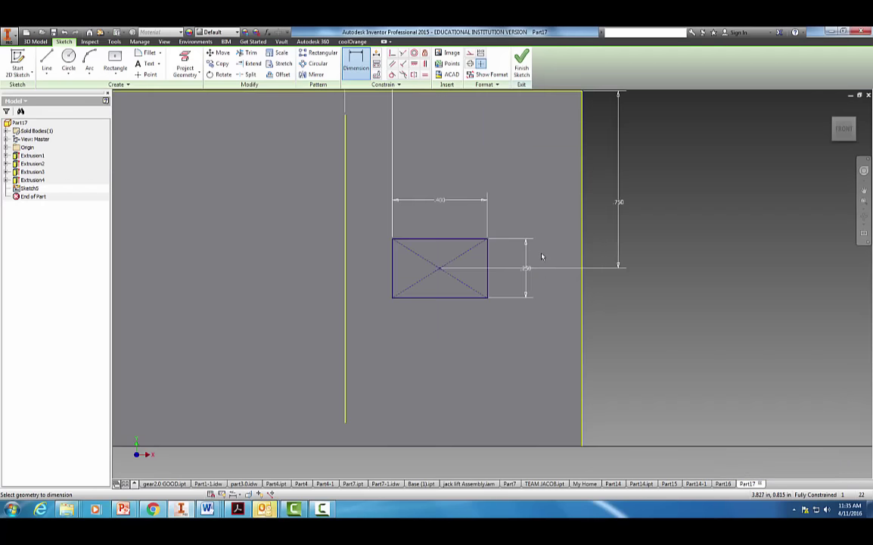
pyautogui.click(68, 60)
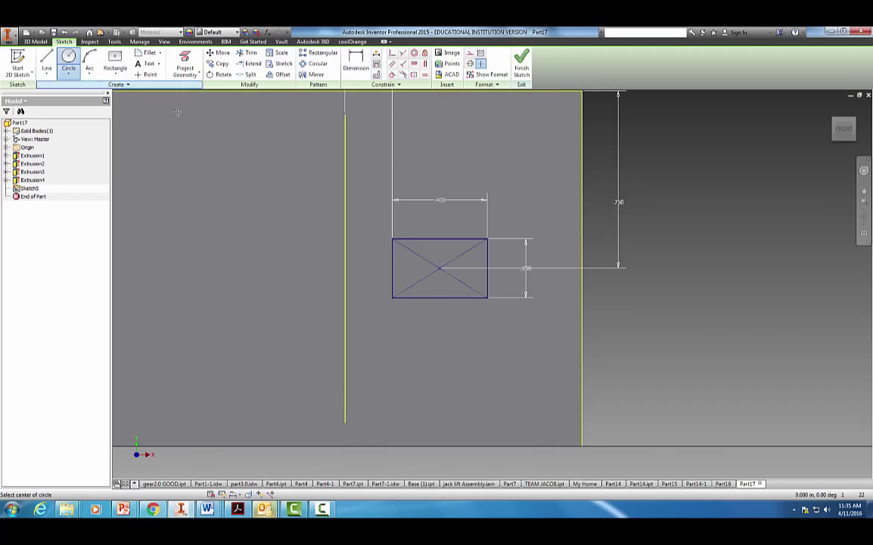
pyautogui.click(487, 267)
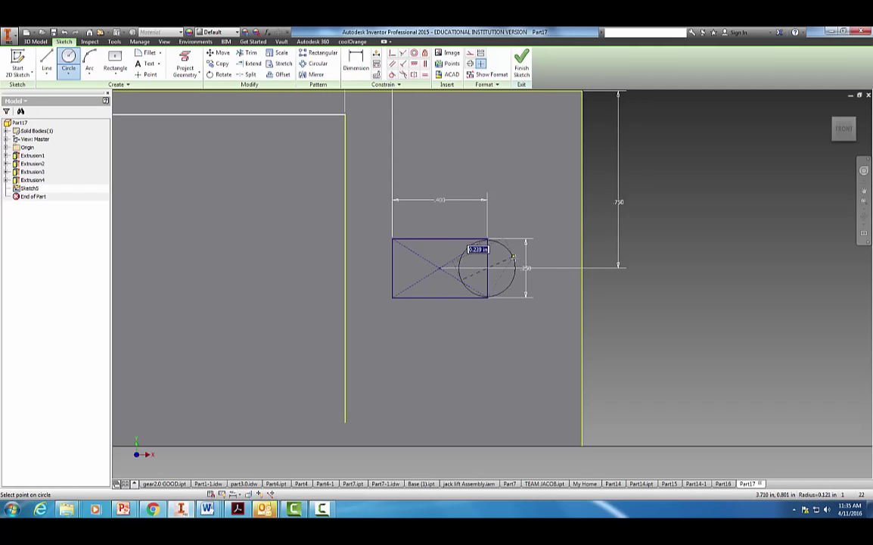
pyautogui.scroll(3, 515, 256)
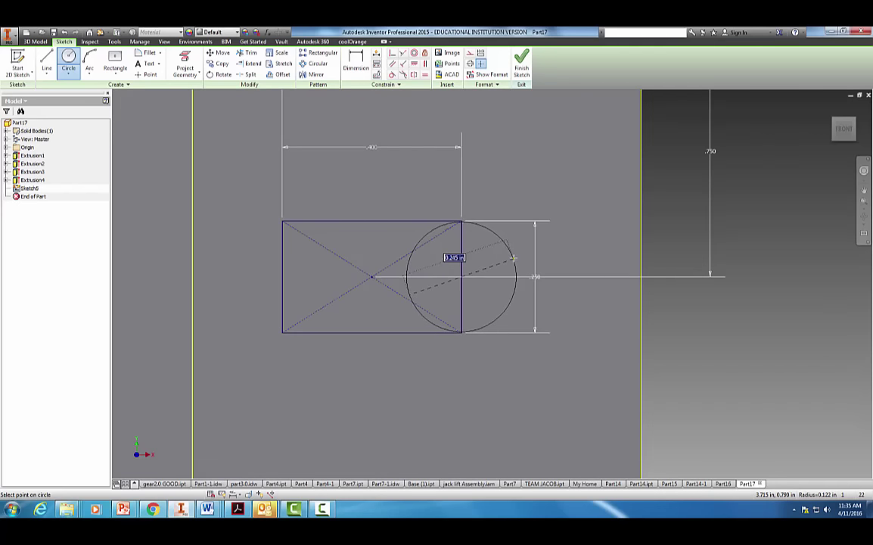
pyautogui.click(514, 258)
pyautogui.press('Escape')
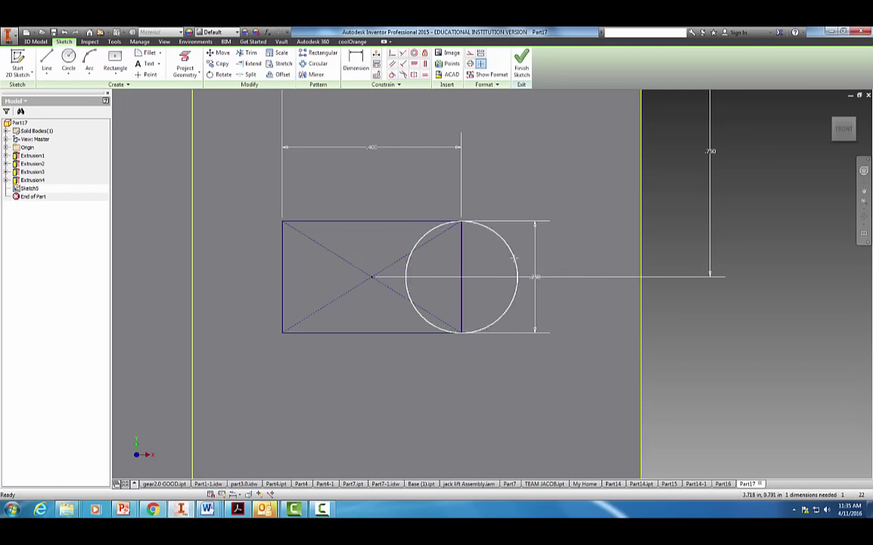
# - Apply a tangent constraint between the circle and the rectangle's top edge
pyautogui.click(392, 75)
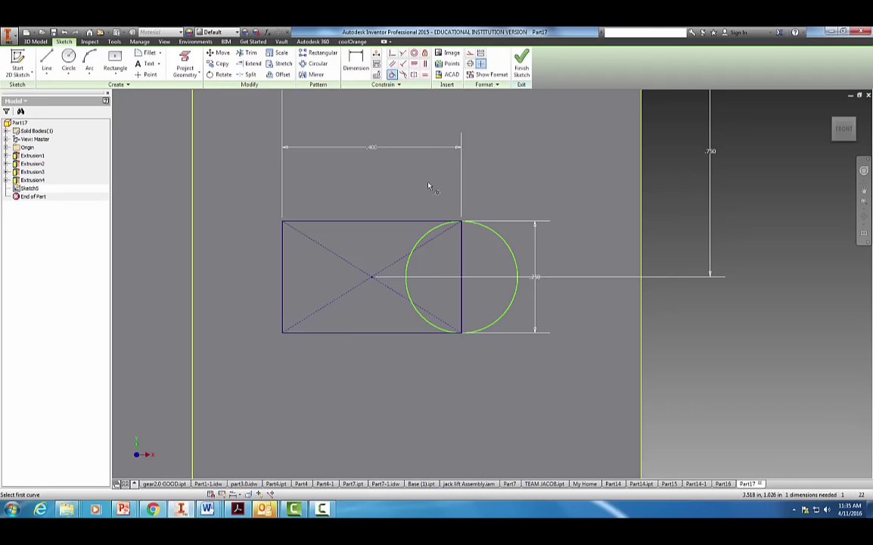
pyautogui.click(435, 229)
pyautogui.click(463, 219)
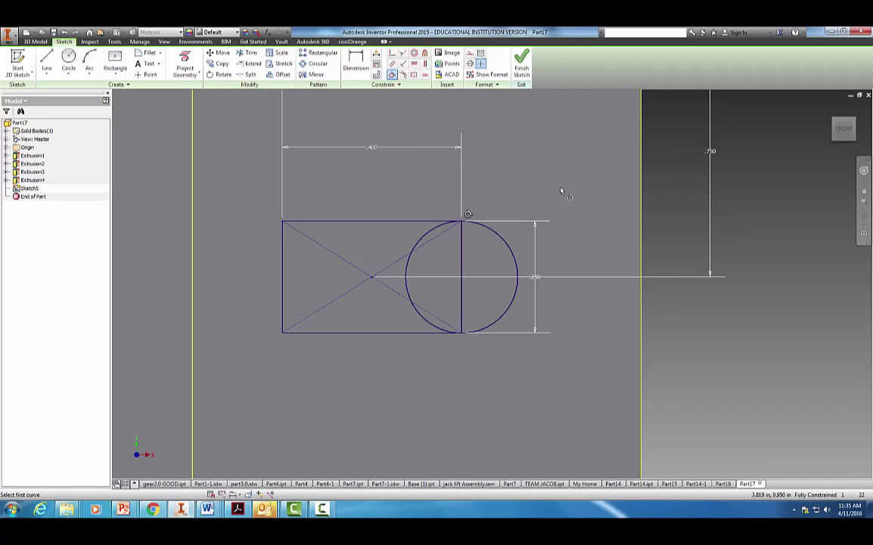
pyautogui.press('Escape')
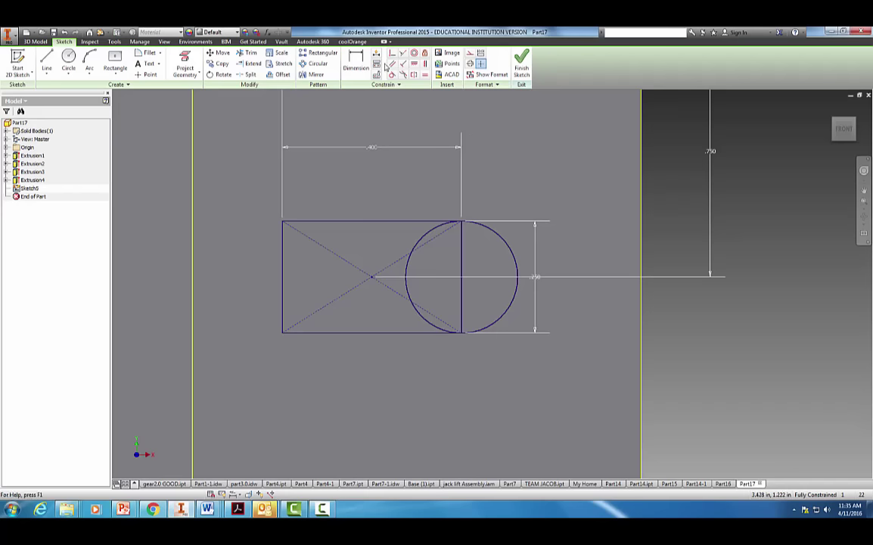
# - Trim away the half of the circle inside the rectangle and the rectangle's construction diagonals
pyautogui.click(248, 55)
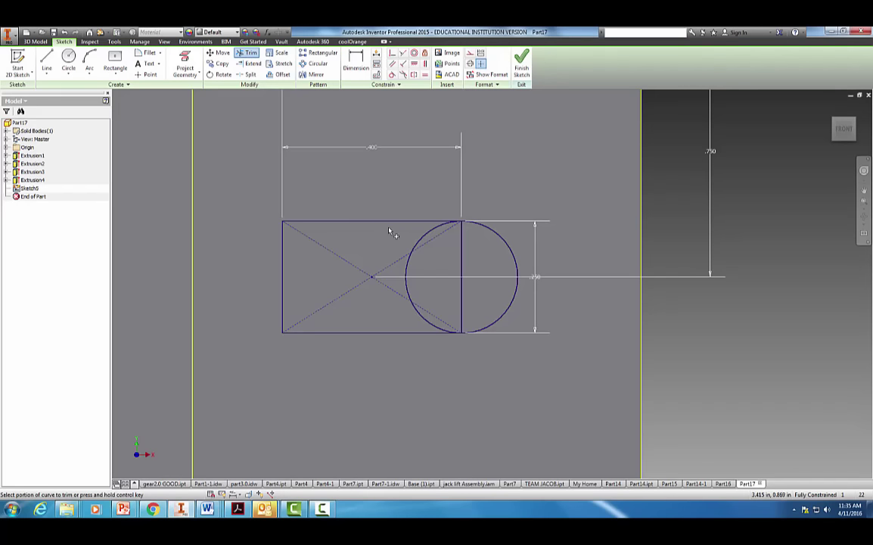
pyautogui.click(410, 264)
pyautogui.click(420, 308)
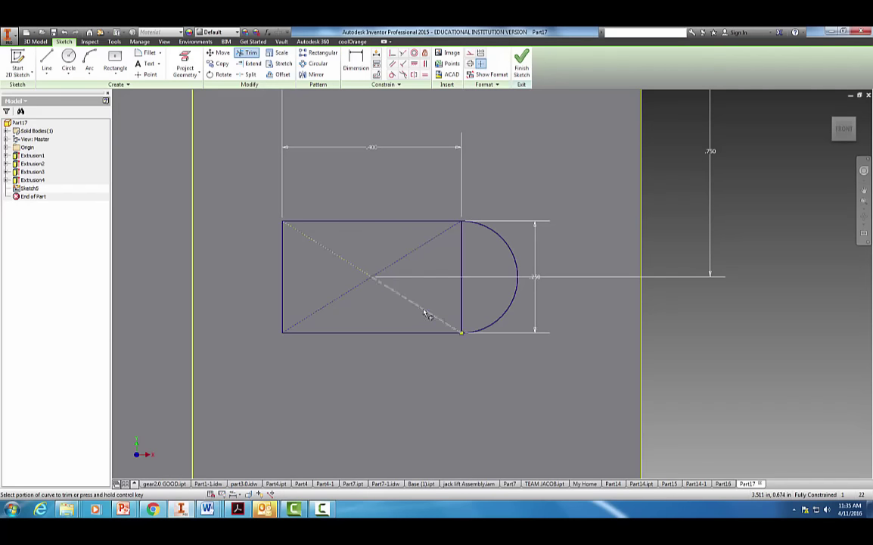
pyautogui.click(407, 265)
pyautogui.click(349, 267)
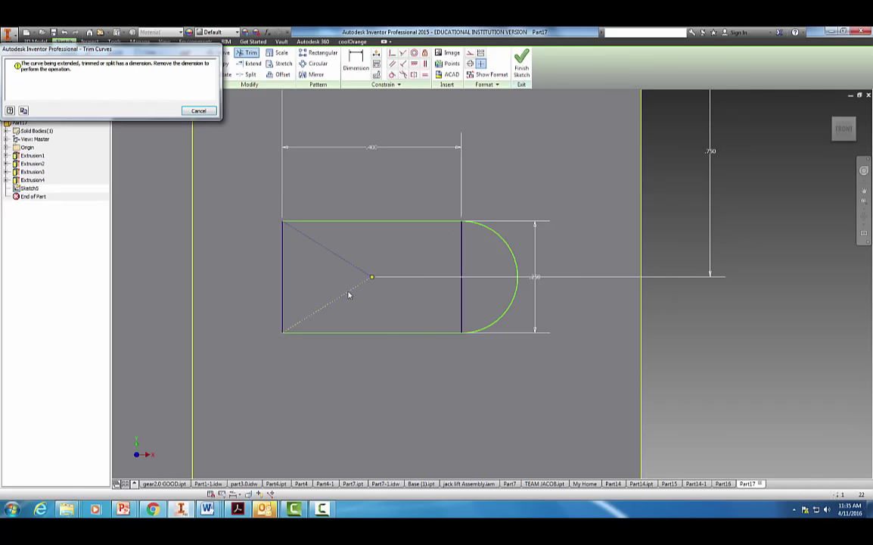
pyautogui.press('Escape')
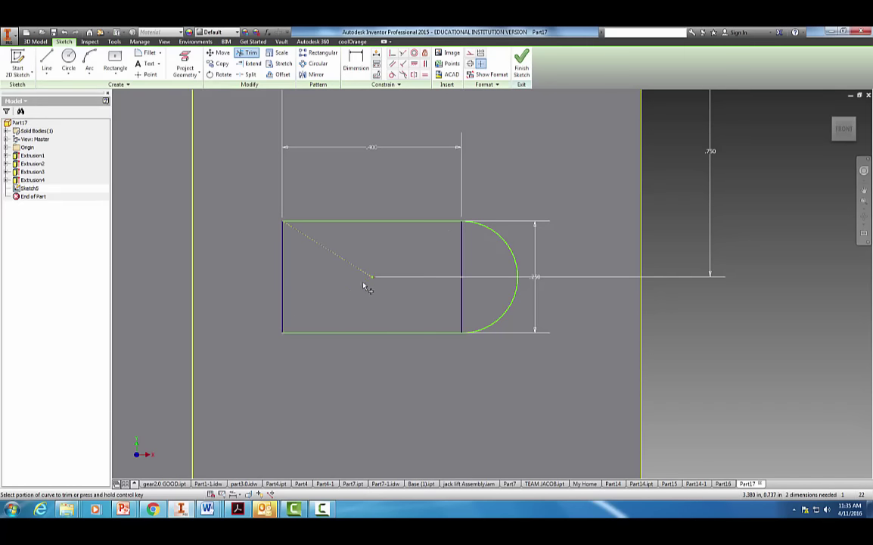
# - Delete the rectangle's height dimension and the vertical dimension from the block's top edge to its centre
pyautogui.click(463, 261)
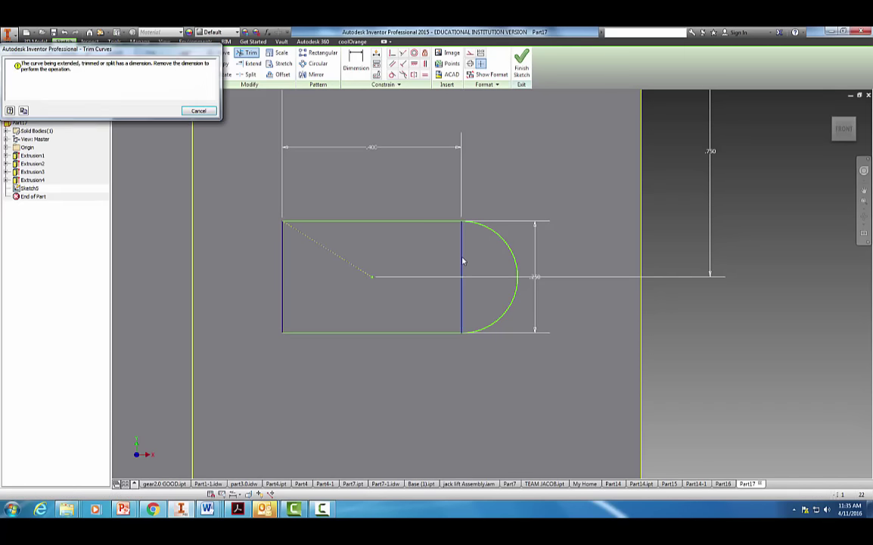
pyautogui.click(199, 110)
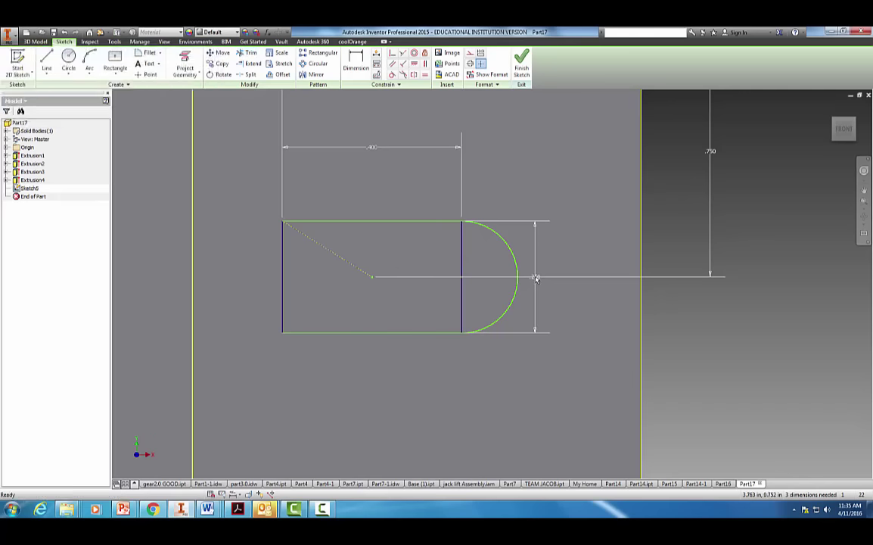
pyautogui.press('Delete')
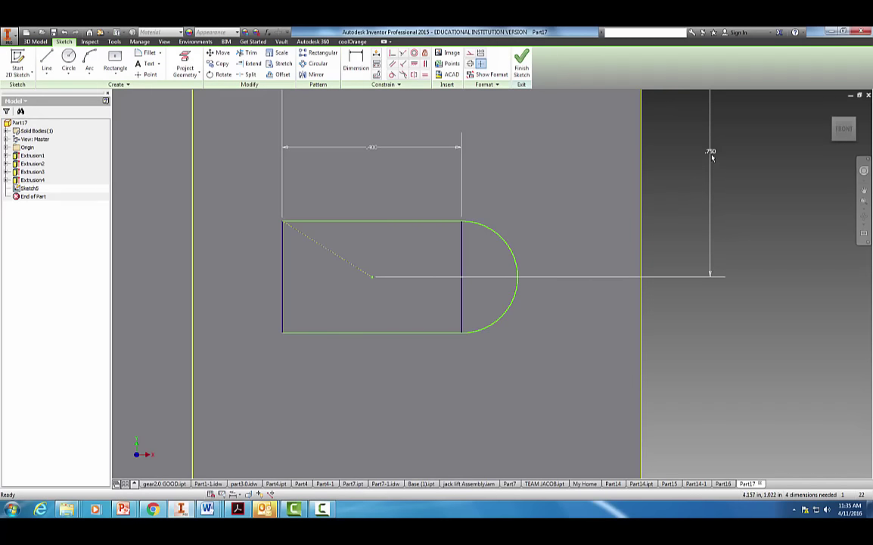
pyautogui.click(711, 156)
pyautogui.press('Delete')
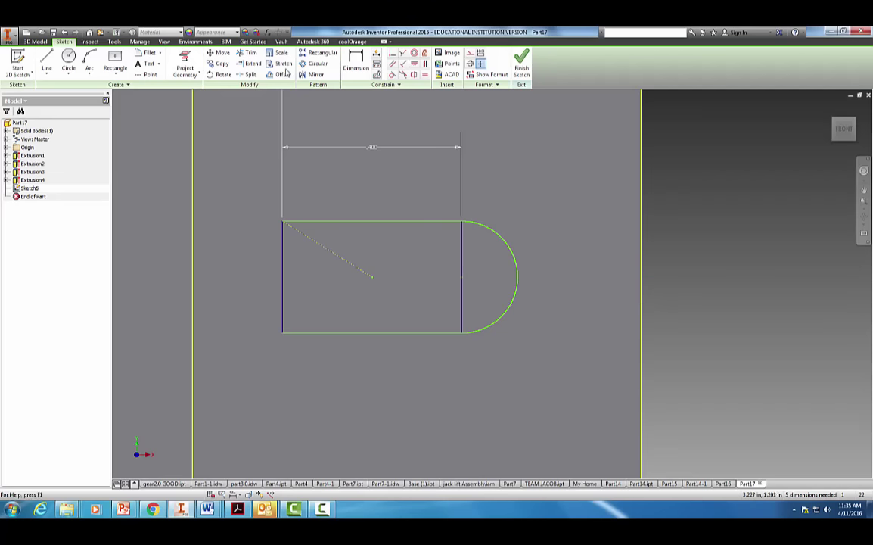
# - Try to trim the remaining construction diagonal and the rectangle side that closes off the half circle
pyautogui.click(247, 52)
pyautogui.click(330, 255)
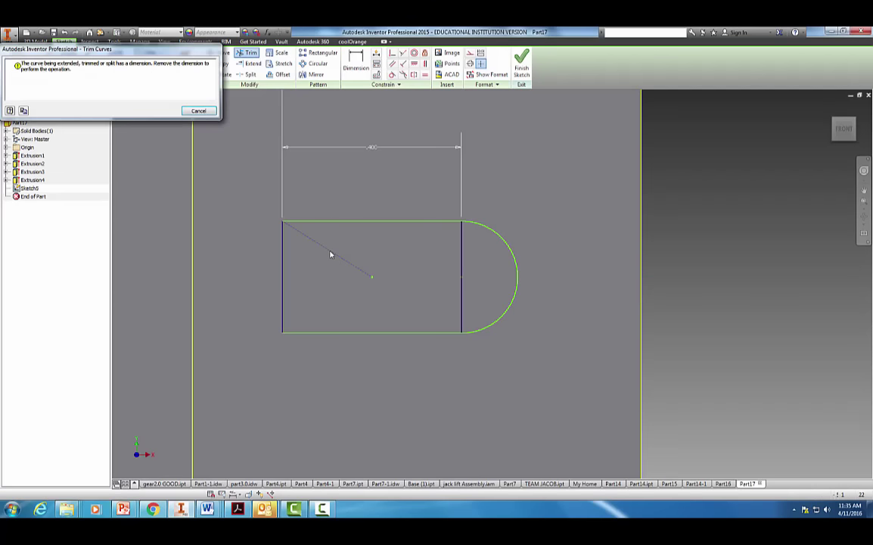
pyautogui.click(185, 112)
pyautogui.click(463, 266)
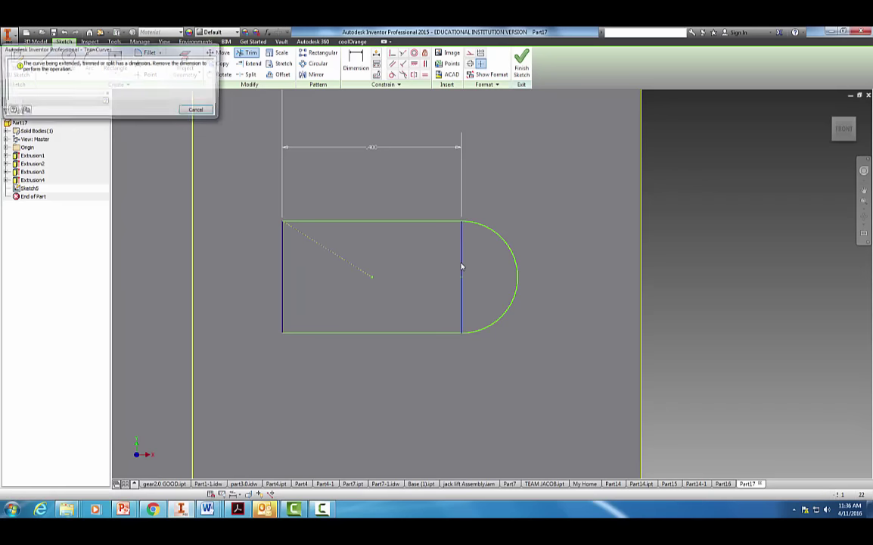
pyautogui.click(195, 110)
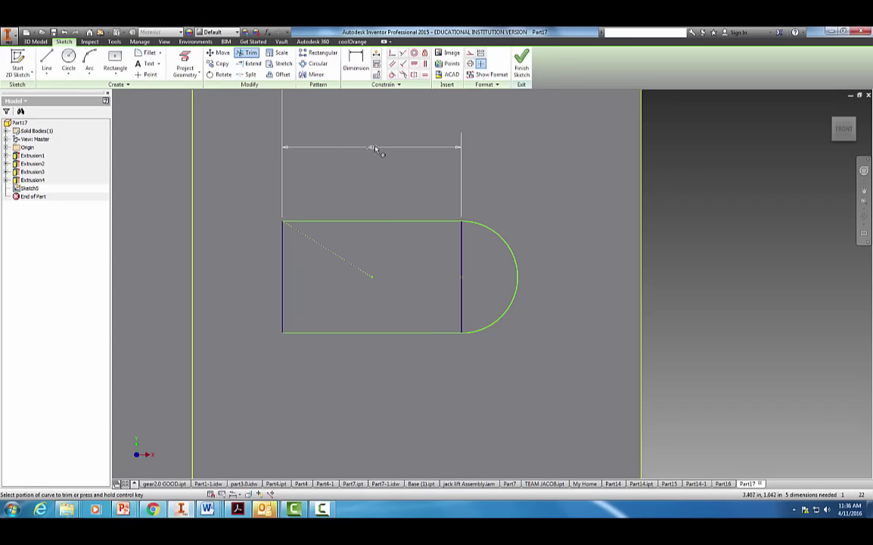
# - Delete the rectangle's width dimension and trim away its right side to join the rectangle and half circle into one profile
pyautogui.press('Escape')
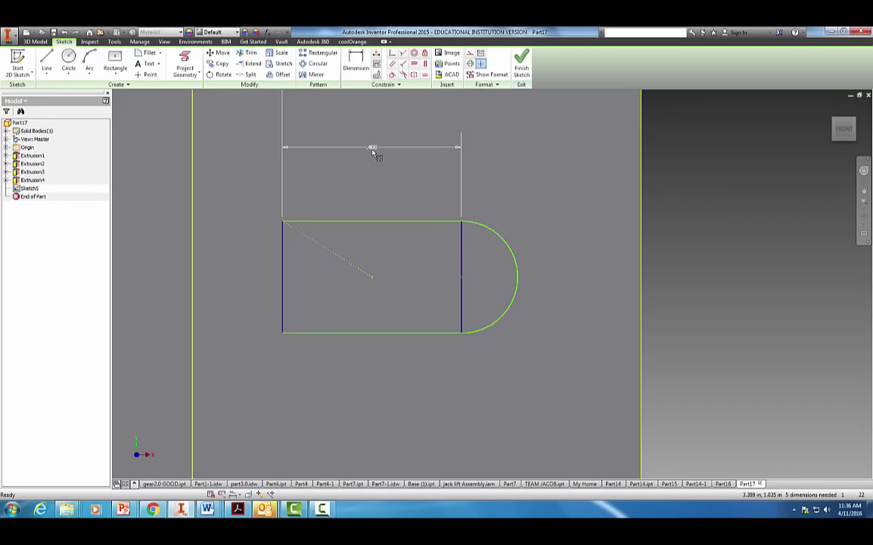
pyautogui.click(372, 150)
pyautogui.press('Delete')
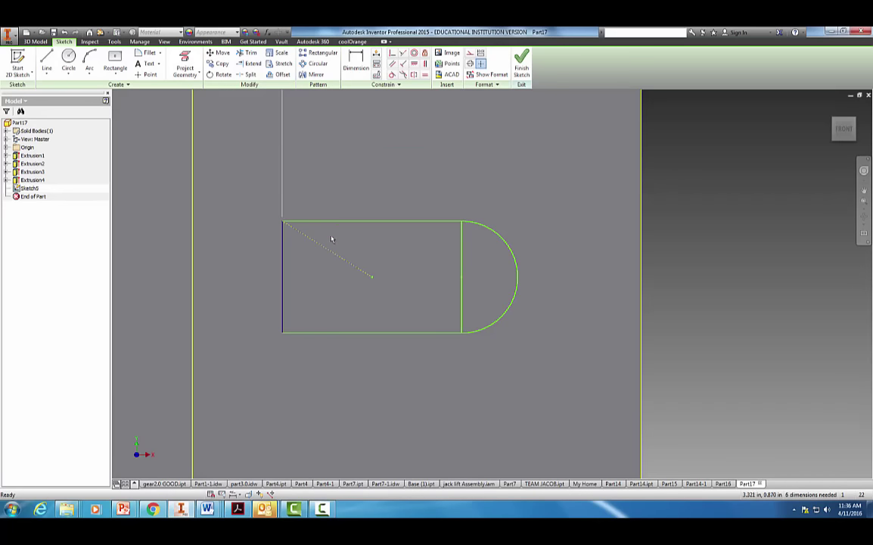
pyautogui.press('x')
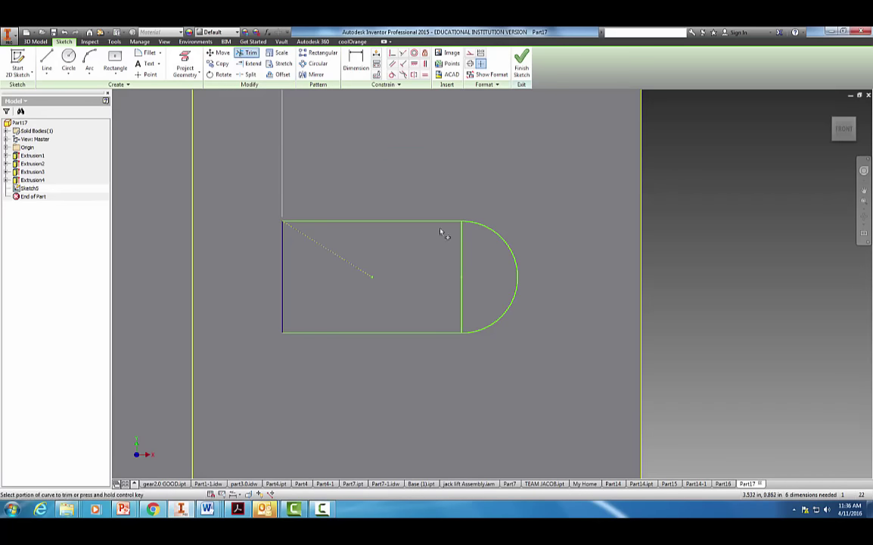
pyautogui.click(461, 238)
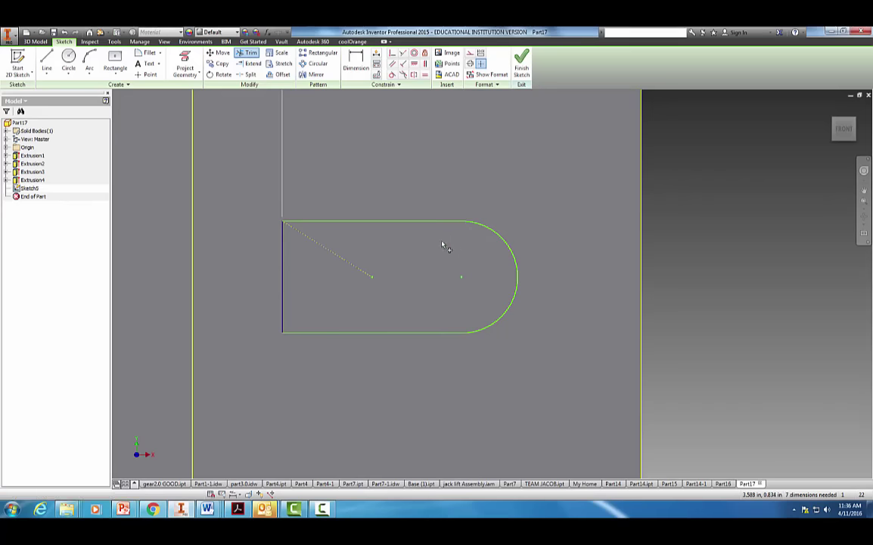
# - Trim away the leftover construction diagonal inside the round-ended profile and finish the sketch
pyautogui.click(360, 271)
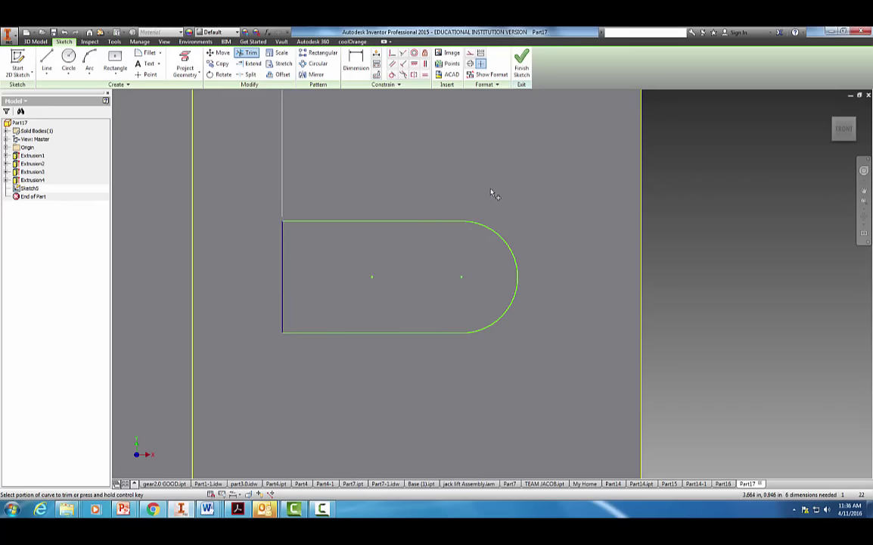
pyautogui.scroll(-2, 461, 162)
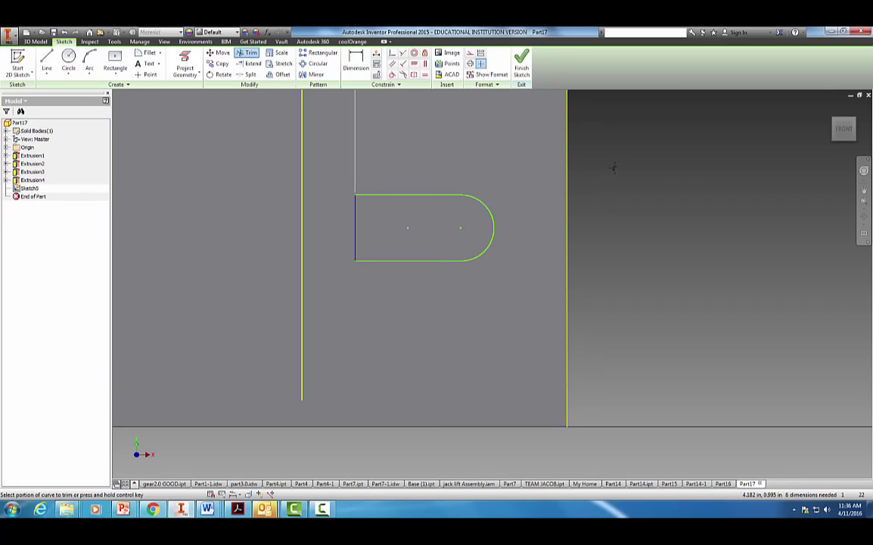
pyautogui.moveTo(613, 166); pyautogui.dragTo(614, 306, button='middle')
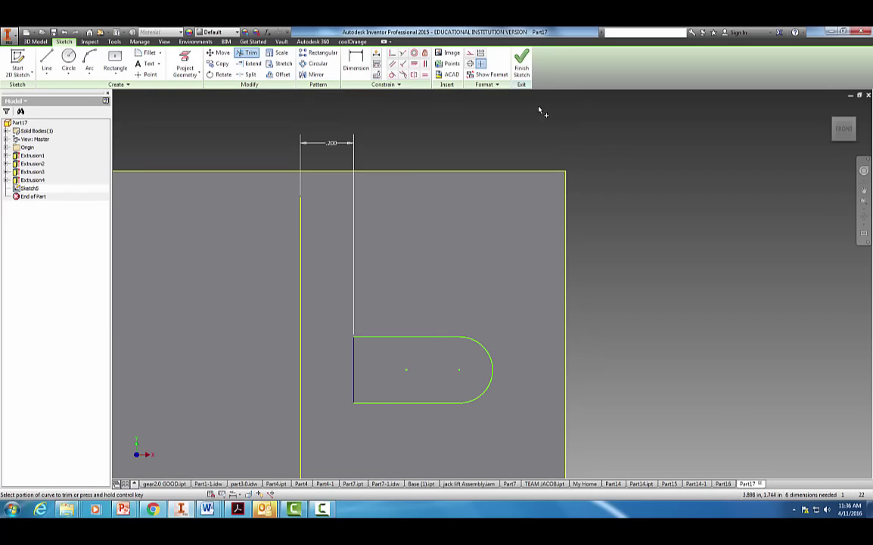
pyautogui.click(522, 62)
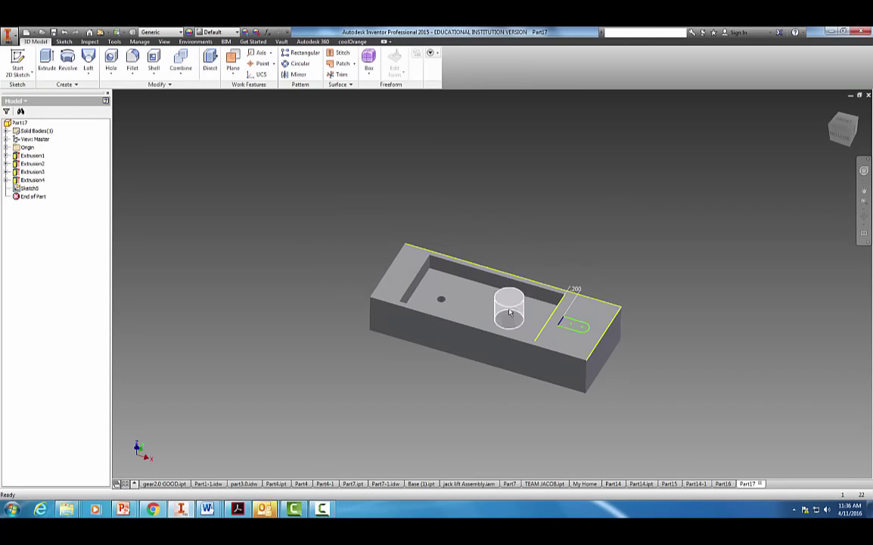
# - Try to extrude the round-ended profile 0.3 in down into the block without cutting material
pyautogui.press('e')
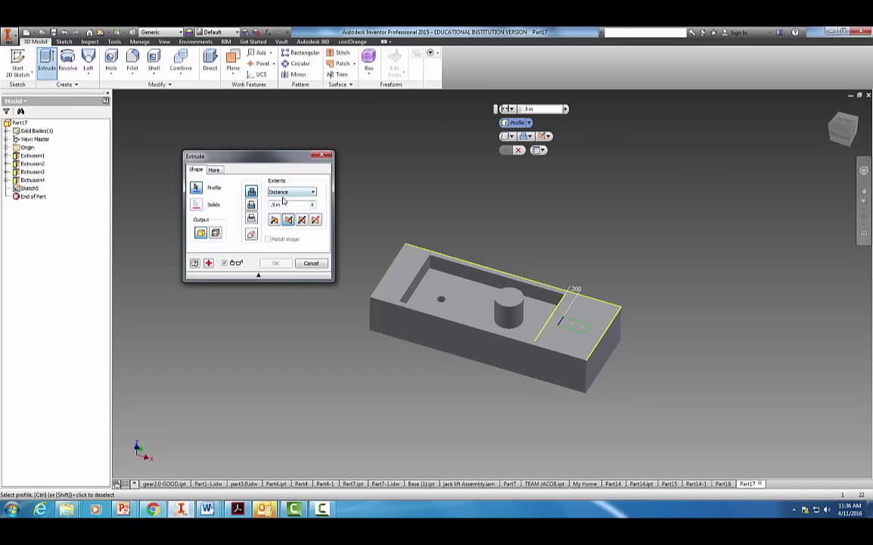
pyautogui.click(273, 204)
pyautogui.click(571, 326)
pyautogui.click(284, 266)
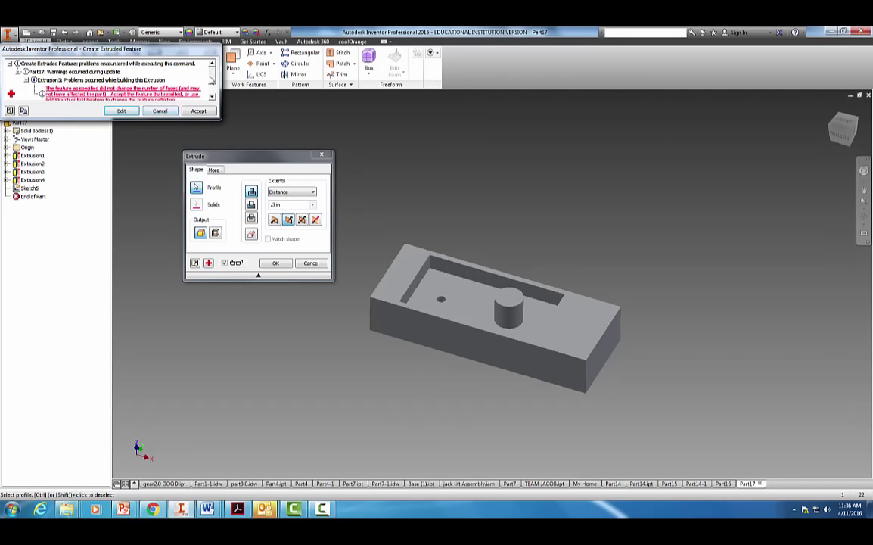
pyautogui.moveTo(211, 79); pyautogui.dragTo(213, 83)
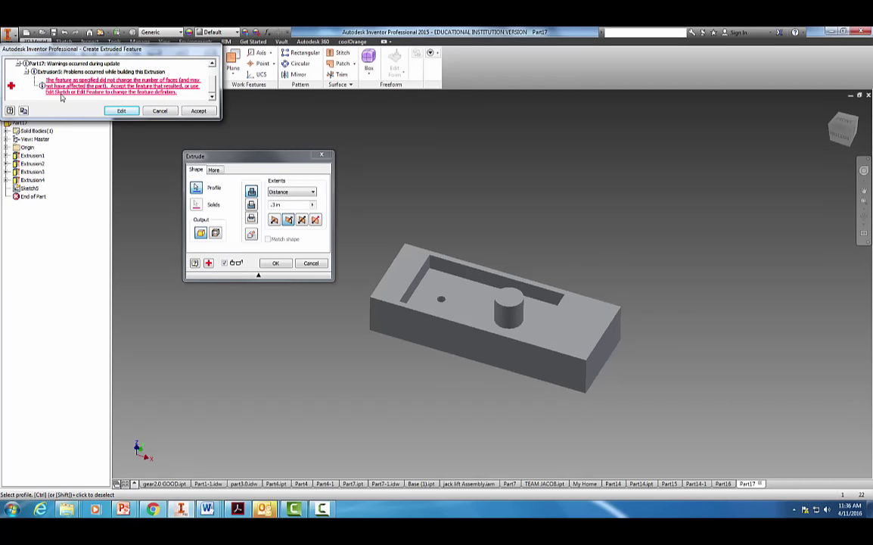
pyautogui.click(157, 110)
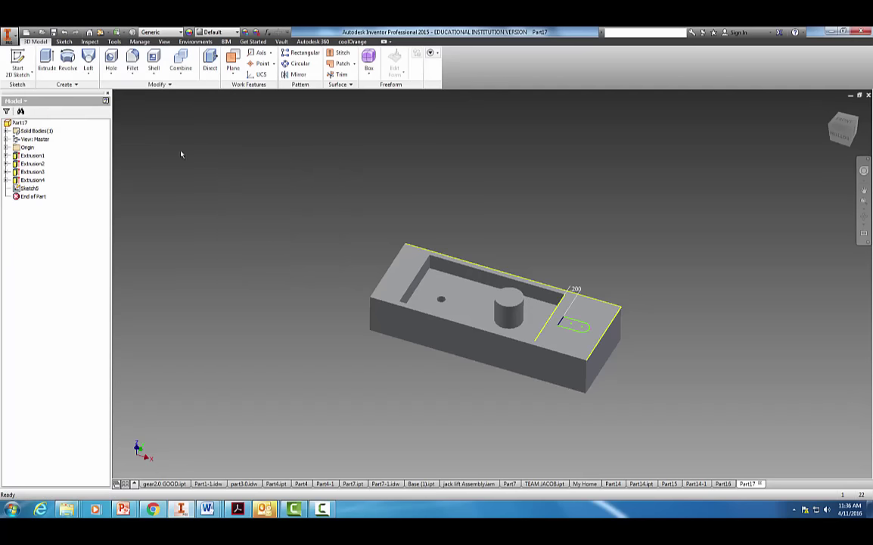
# - Extrude the round-ended profile 0.3 in down into the block as a cut to form the slot
pyautogui.click(46, 60)
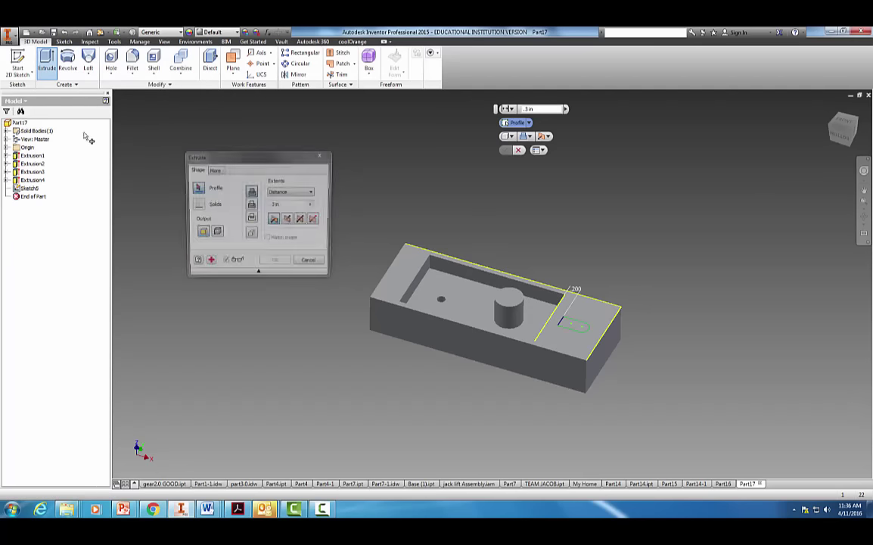
pyautogui.click(572, 326)
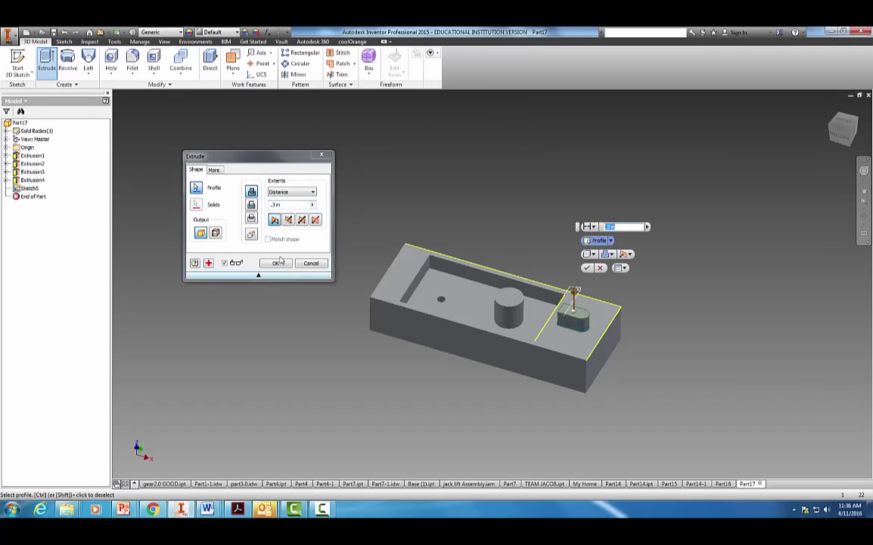
pyautogui.click(288, 219)
pyautogui.click(275, 262)
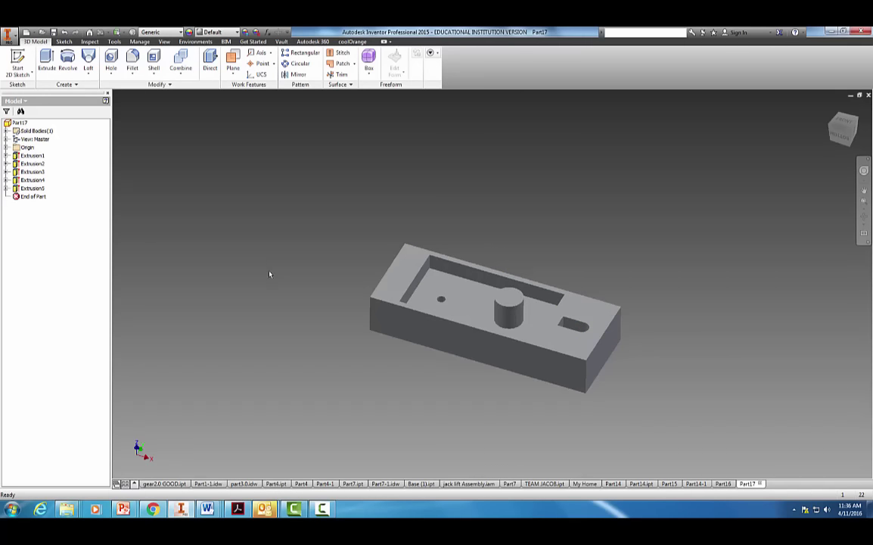
# - Inspect the finished block from several directions and review the Section B-B assignment figure in the Word document
pyautogui.keyDown('shift'); pyautogui.moveTo(271, 273); pyautogui.dragTo(277, 300, button='middle'); pyautogui.keyUp('shift')
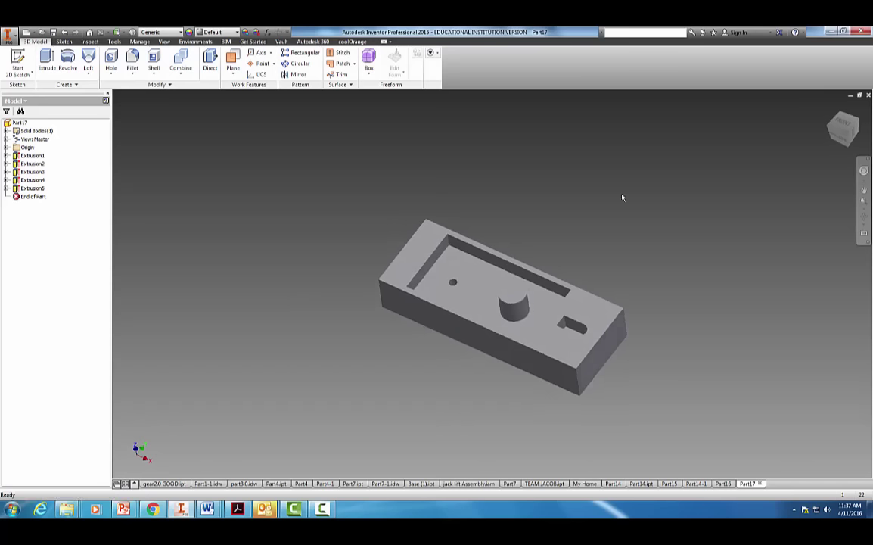
pyautogui.click(848, 133)
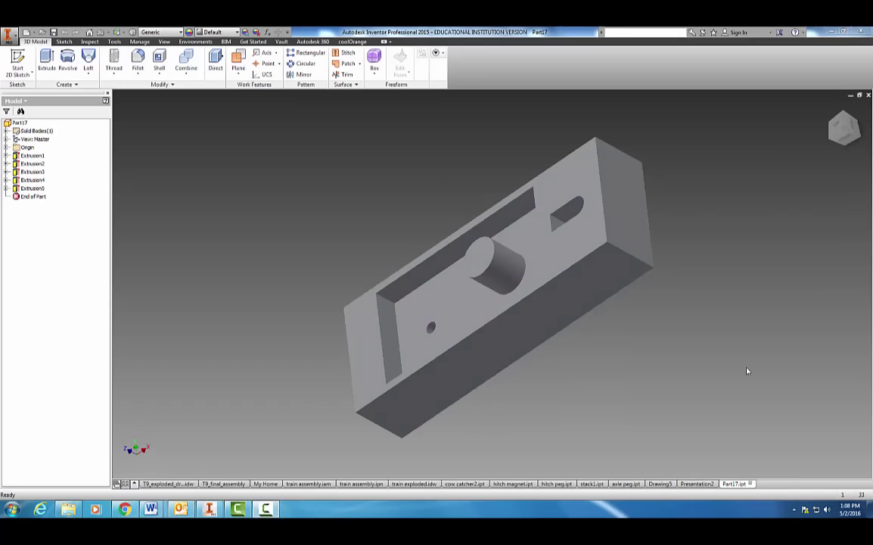
pyautogui.click(842, 121)
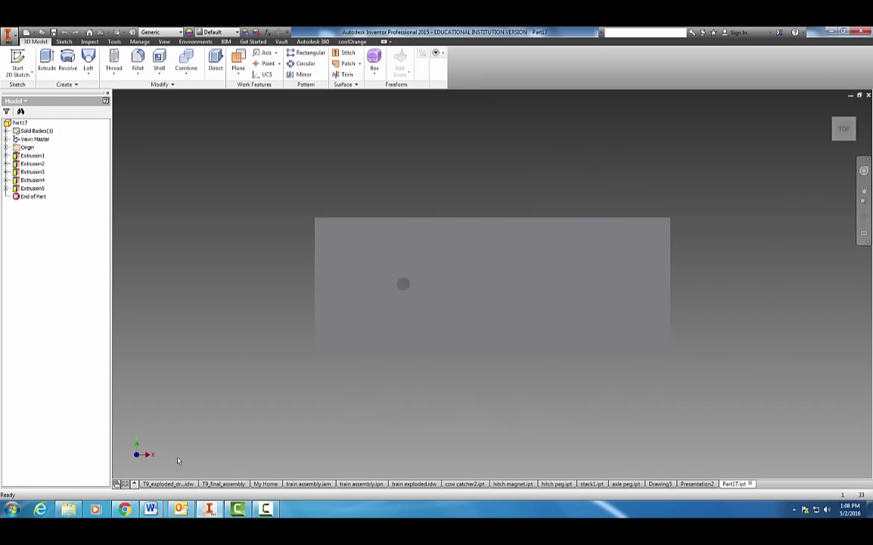
pyautogui.moveTo(150, 508)
pyautogui.click(439, 452)
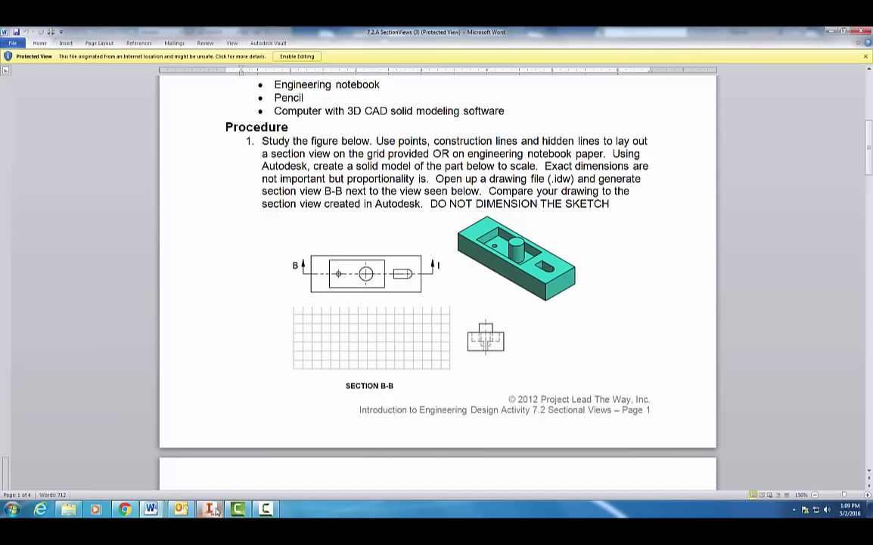
# - Return to Inventor and create a new drawing from the English ANSI (in).idw template
pyautogui.hotkey('alt', 'Tab')
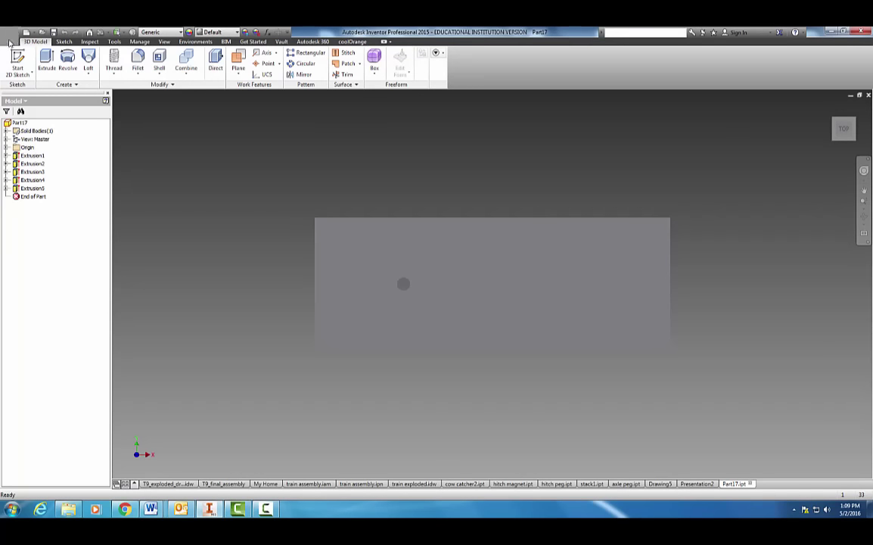
pyautogui.click(9, 35)
pyautogui.click(25, 68)
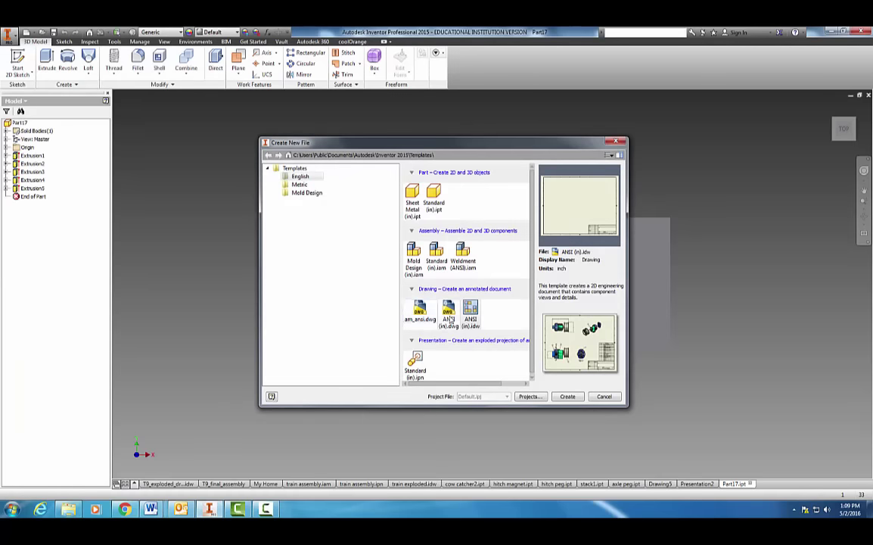
pyautogui.click(464, 319)
pyautogui.click(567, 397)
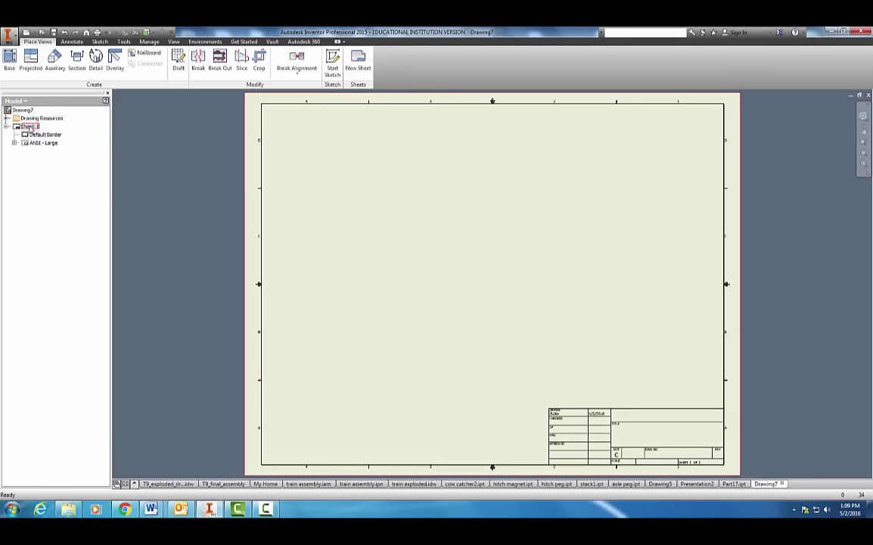
# - Change the drawing sheet's size to A, keeping landscape orientation
pyautogui.rightClick(28, 126)
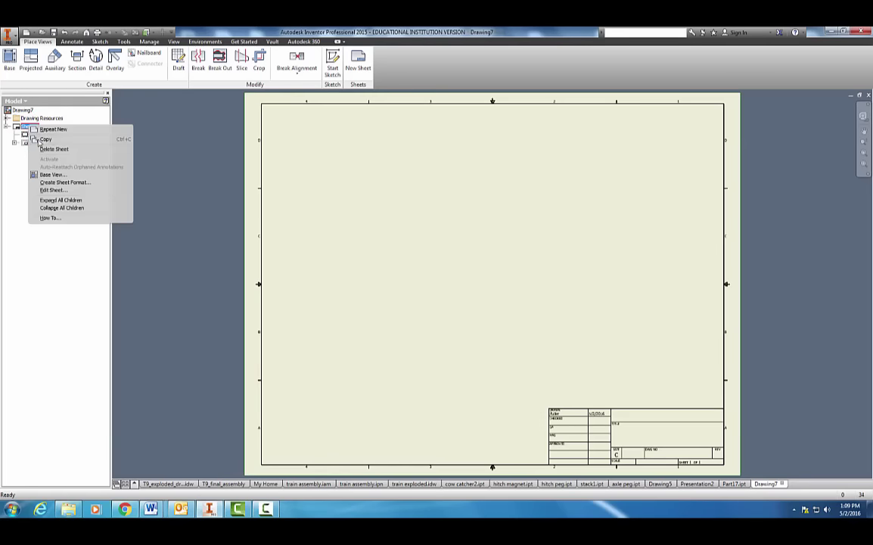
pyautogui.click(52, 191)
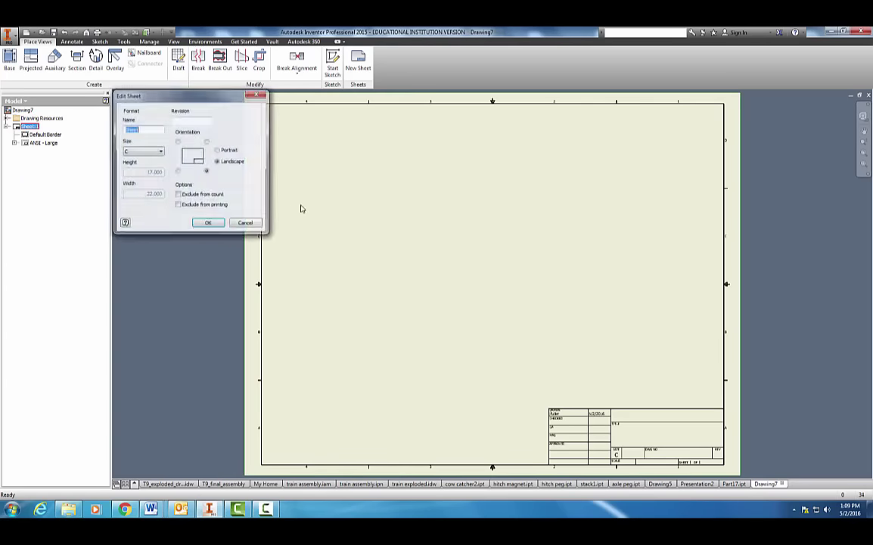
pyautogui.click(143, 151)
pyautogui.click(154, 182)
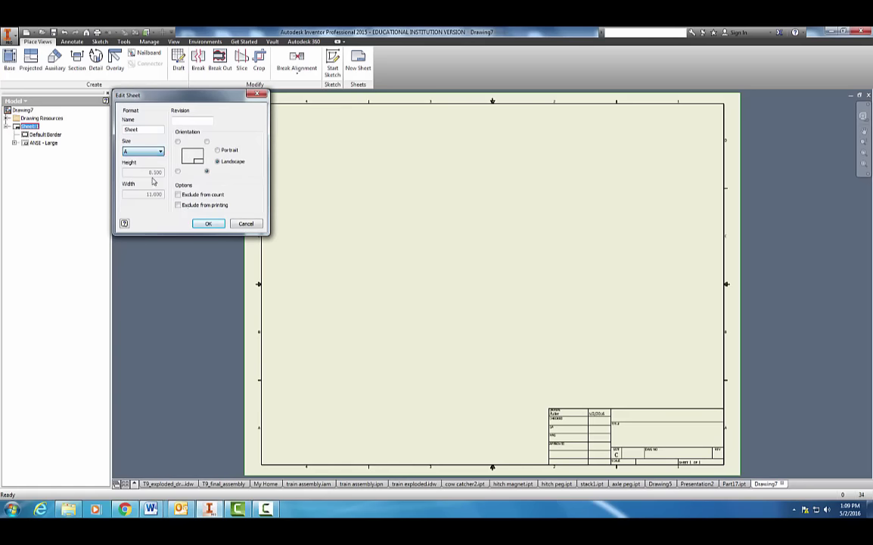
pyautogui.click(209, 223)
# - Place a shaded 1:1 Top base view of Part17.ipt in the sheet's upper-left area, without any projected views
pyautogui.click(9, 65)
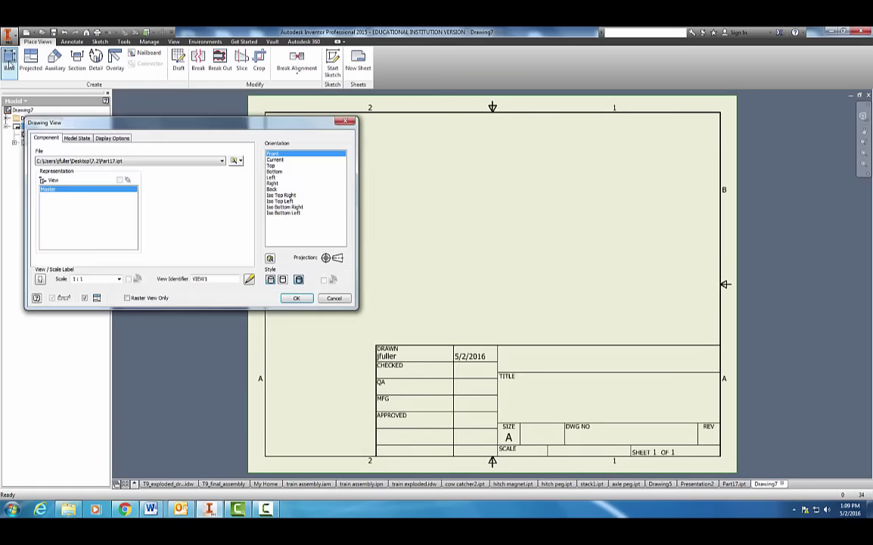
pyautogui.click(269, 166)
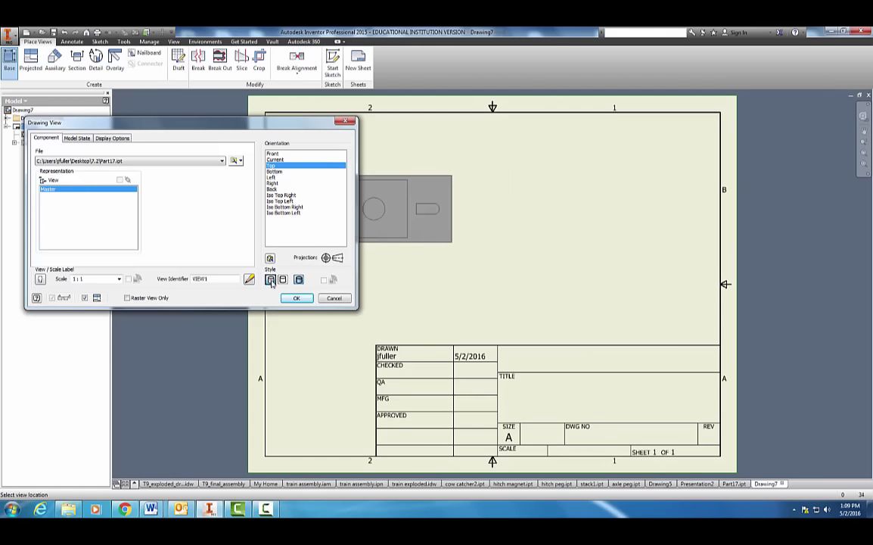
pyautogui.click(396, 161)
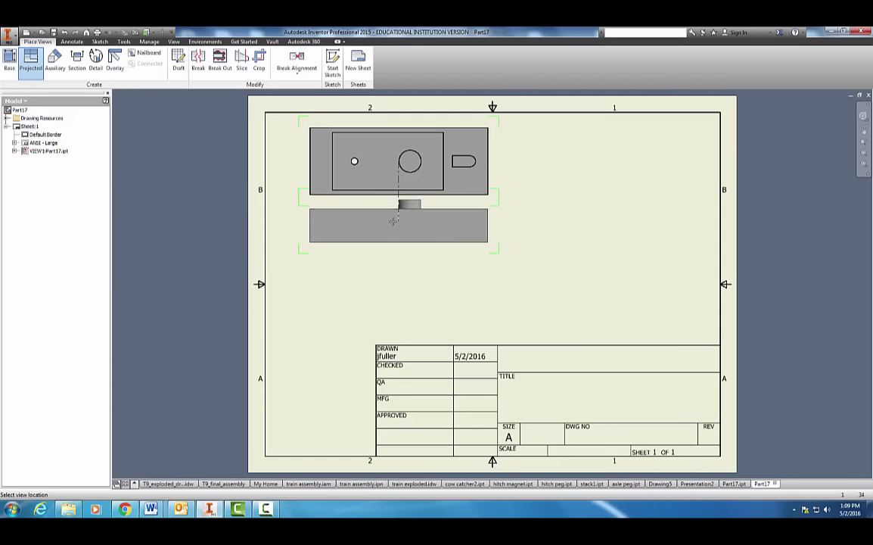
pyautogui.press('Escape')
# - Place a shaded 1:1 Iso Top Left base view of the part in the sheet's upper-right area
pyautogui.click(10, 65)
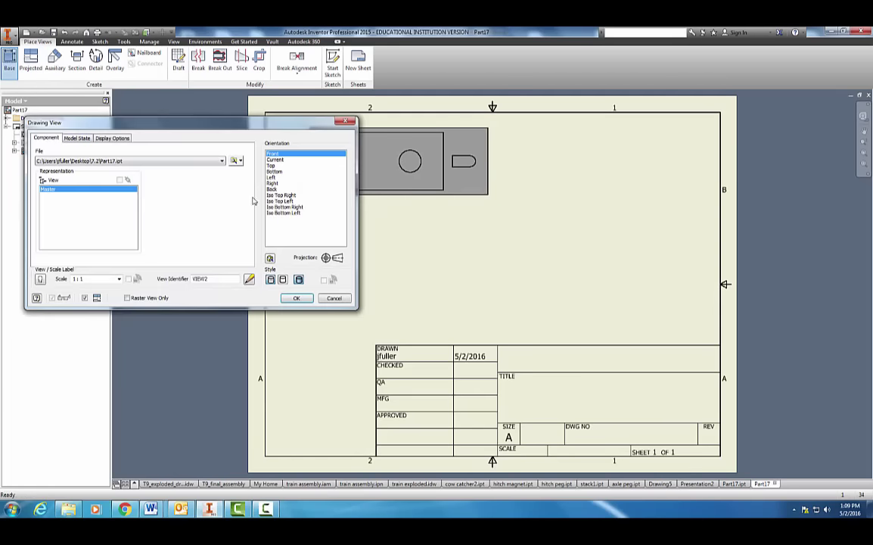
pyautogui.click(282, 195)
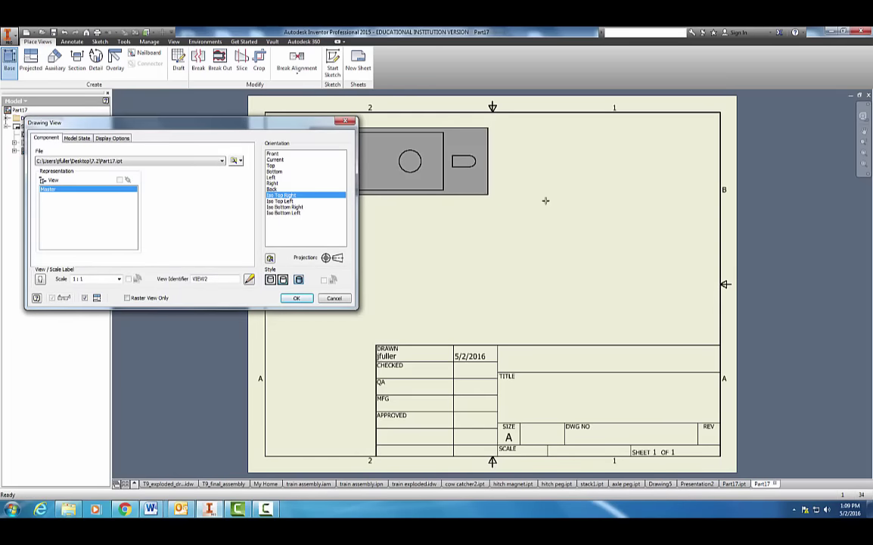
pyautogui.click(287, 200)
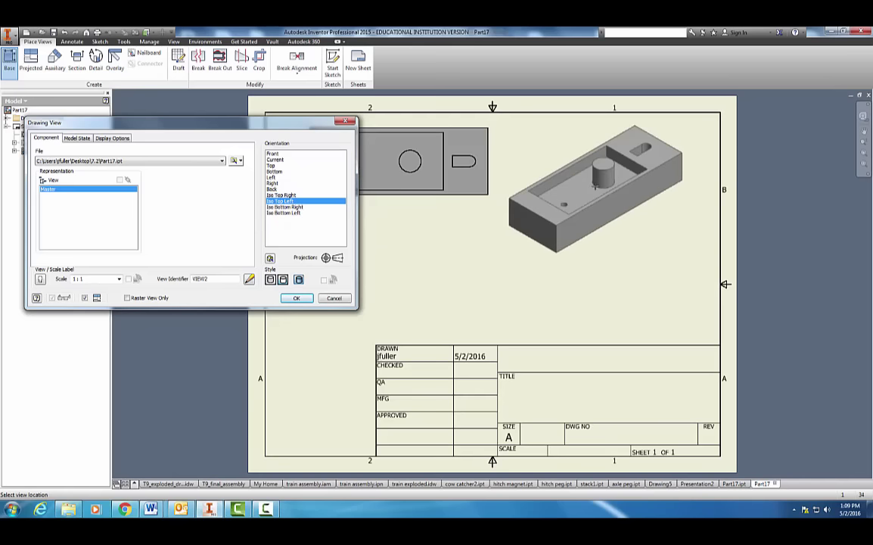
pyautogui.click(612, 184)
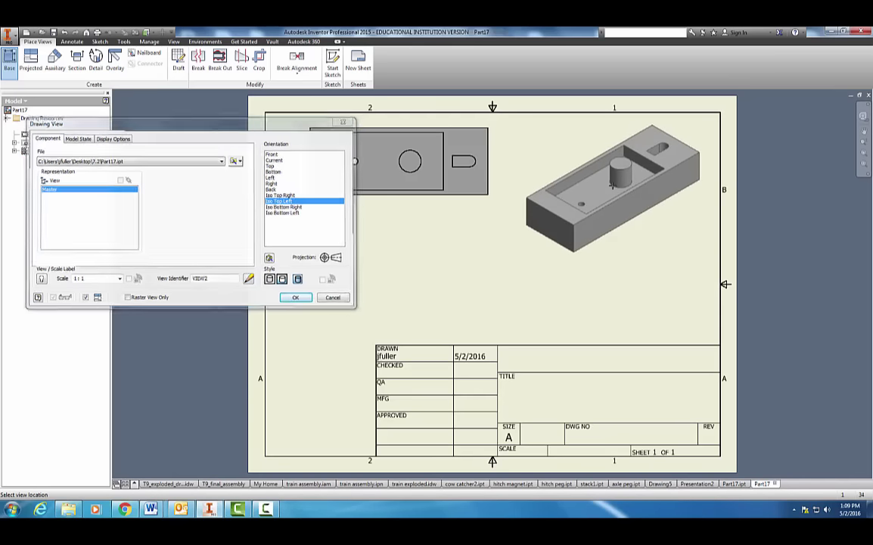
pyautogui.press('Escape')
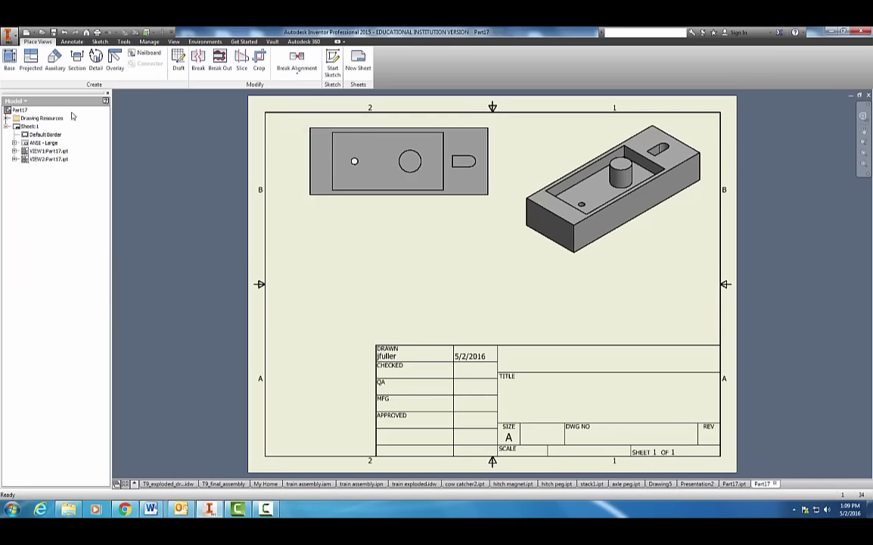
# - Place a 1:1 Right base view with hidden lines below the isometric view, and adjust the positions of the top and right views
pyautogui.click(10, 60)
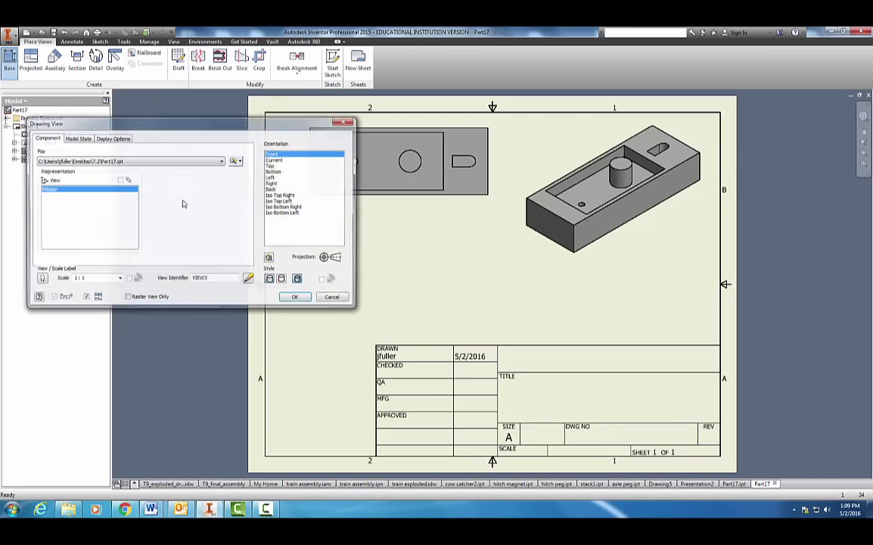
pyautogui.click(272, 183)
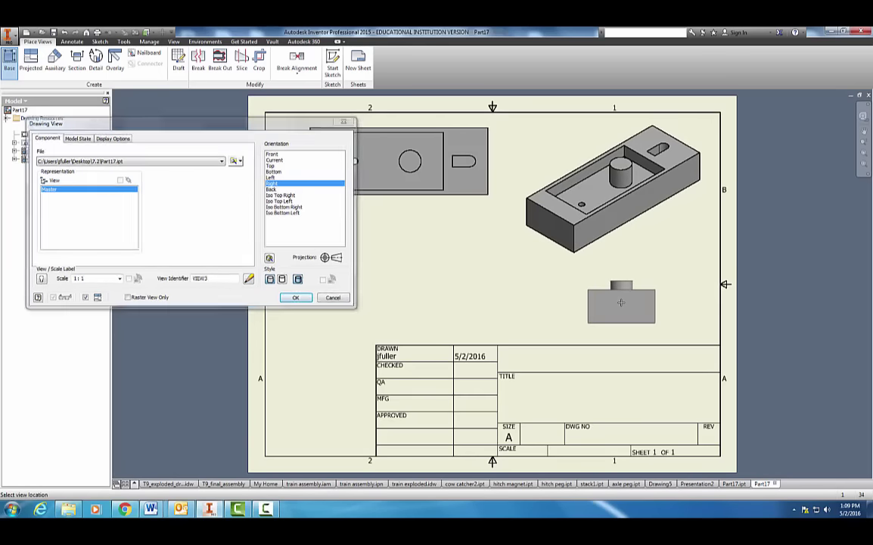
pyautogui.click(620, 303)
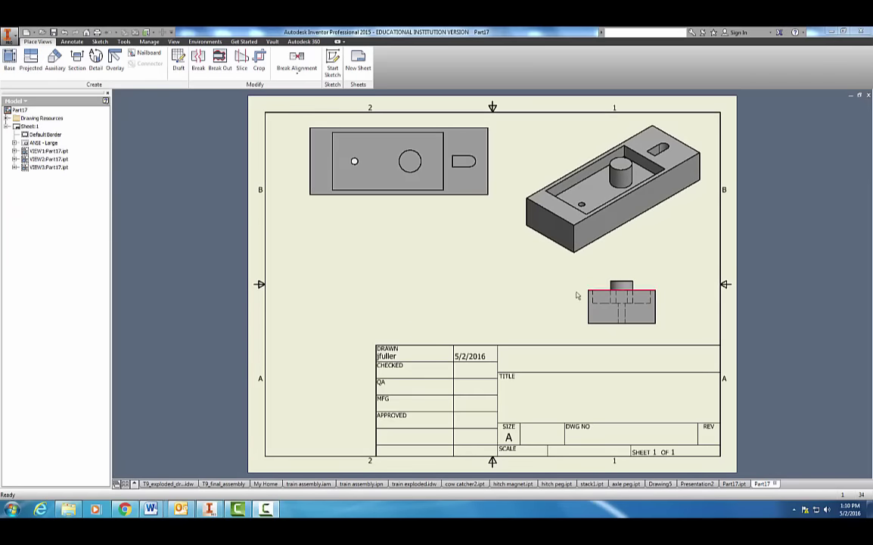
pyautogui.moveTo(501, 196); pyautogui.dragTo(484, 201)
pyautogui.moveTo(665, 312); pyautogui.dragTo(674, 312)
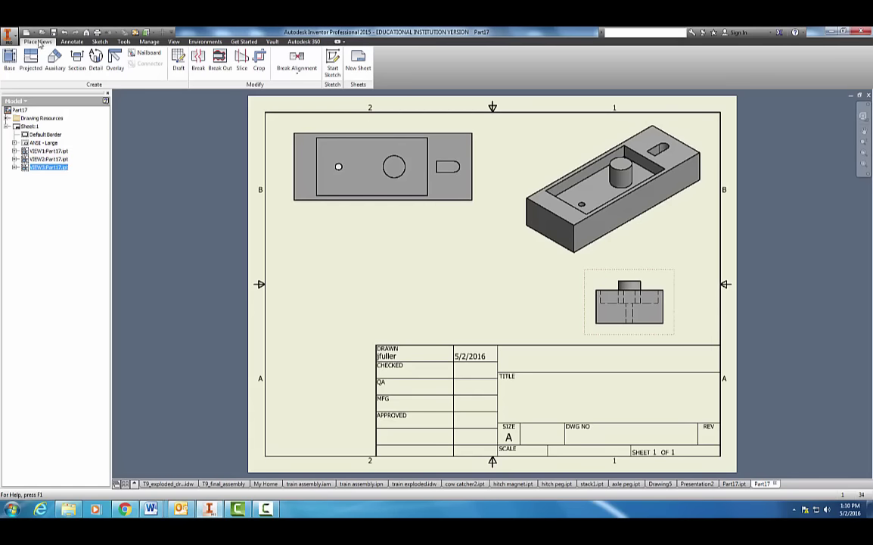
pyautogui.click(76, 63)
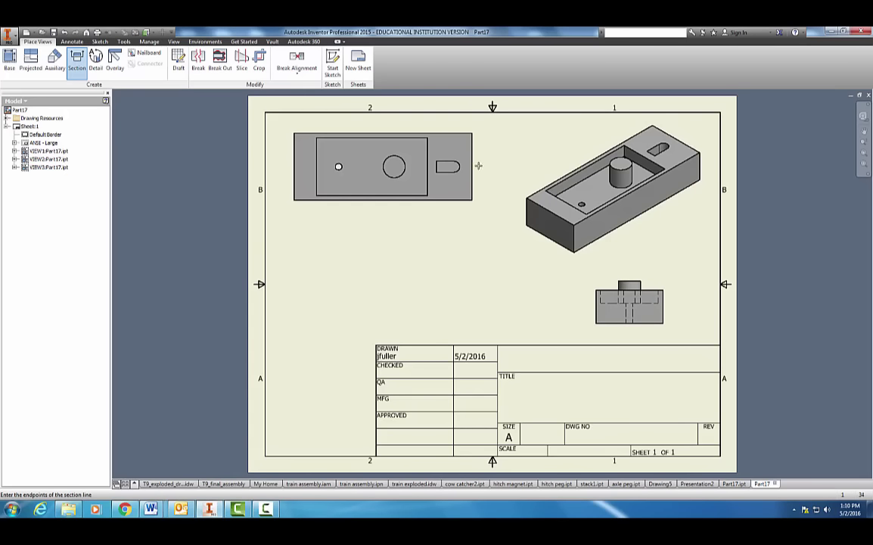
pyautogui.click(472, 167)
pyautogui.click(282, 166)
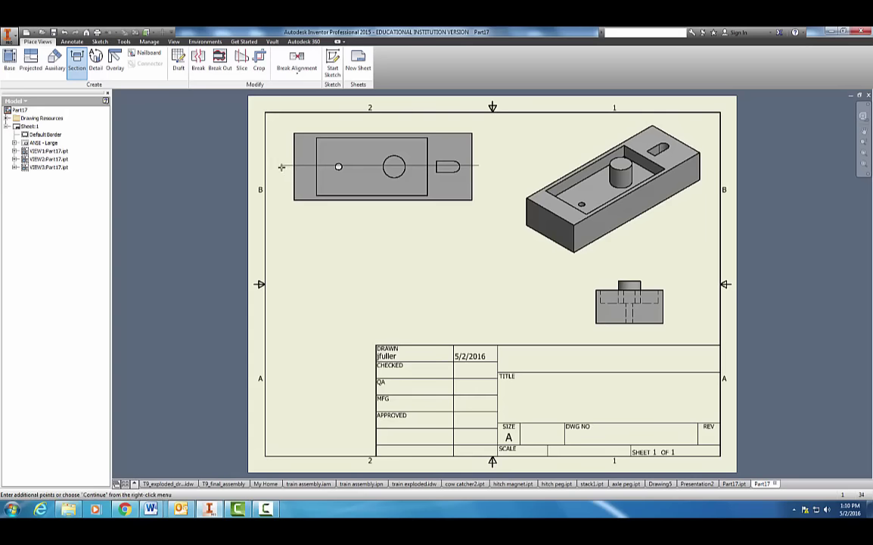
pyautogui.rightClick(282, 168)
pyautogui.click(259, 206)
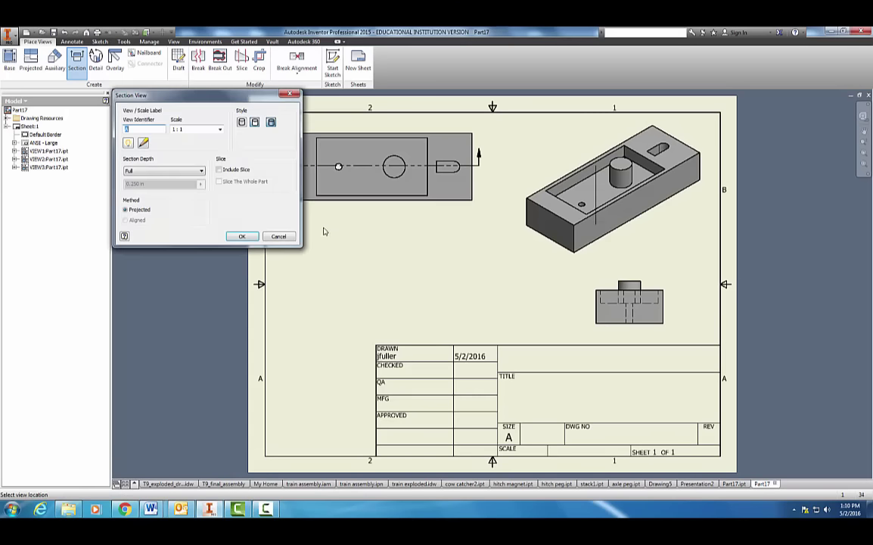
pyautogui.click(242, 237)
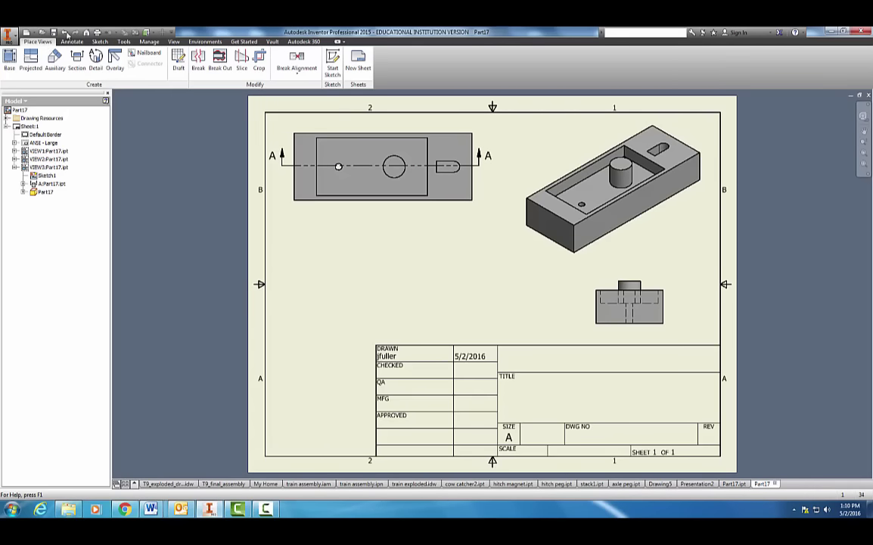
pyautogui.click(64, 33)
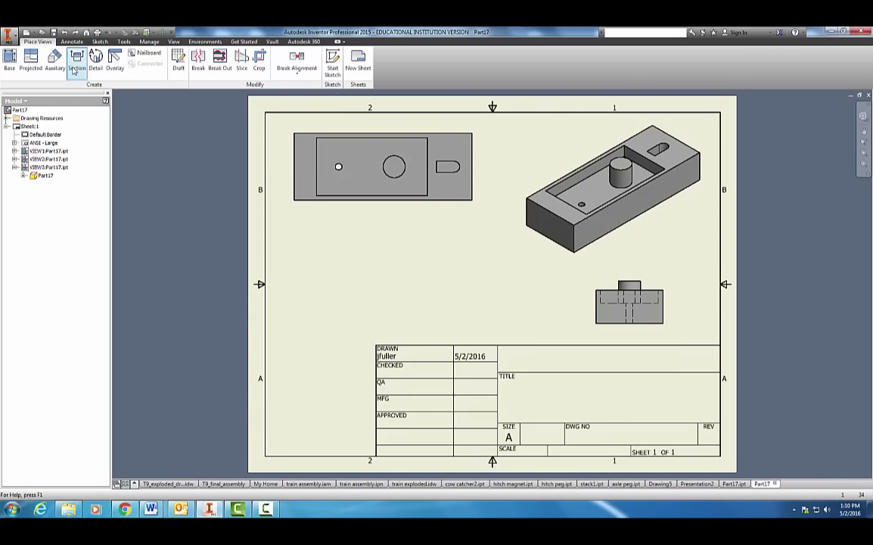
# - Create a full-depth 1:1 section view A-A of the top view, cut lengthwise through the hole, boss and slot, and place it below
pyautogui.click(77, 61)
pyautogui.click(465, 163)
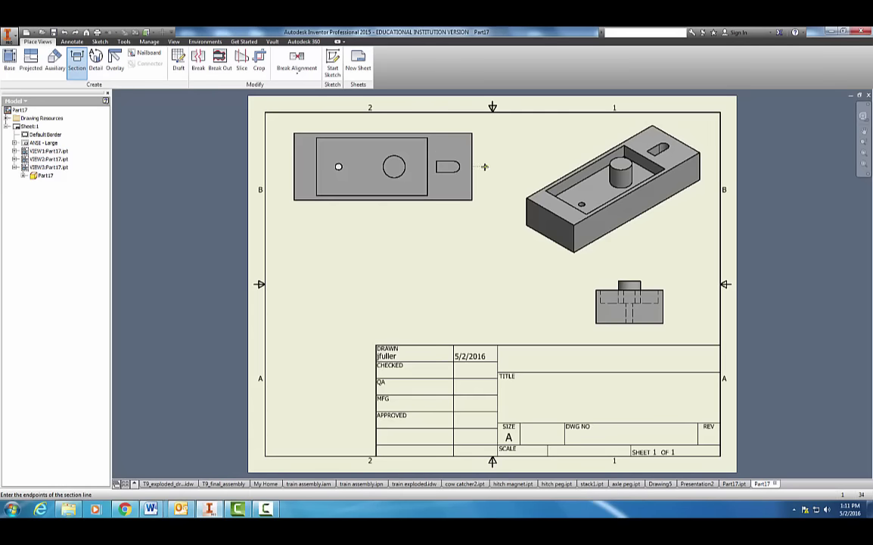
pyautogui.click(485, 167)
pyautogui.click(282, 166)
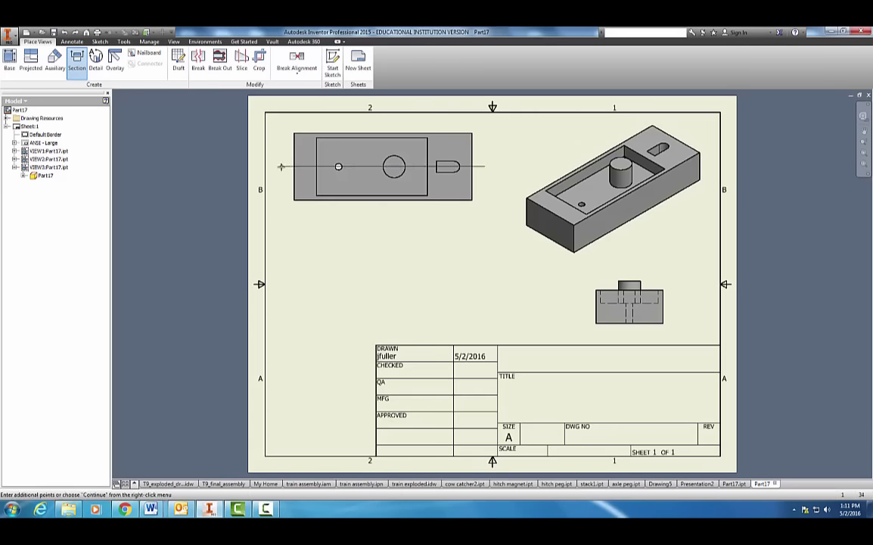
pyautogui.rightClick(272, 167)
pyautogui.click(263, 203)
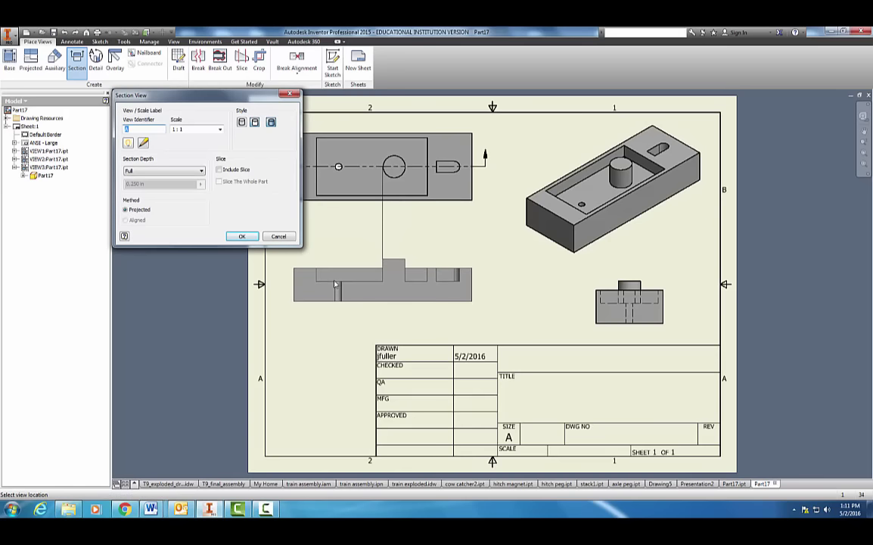
pyautogui.click(335, 284)
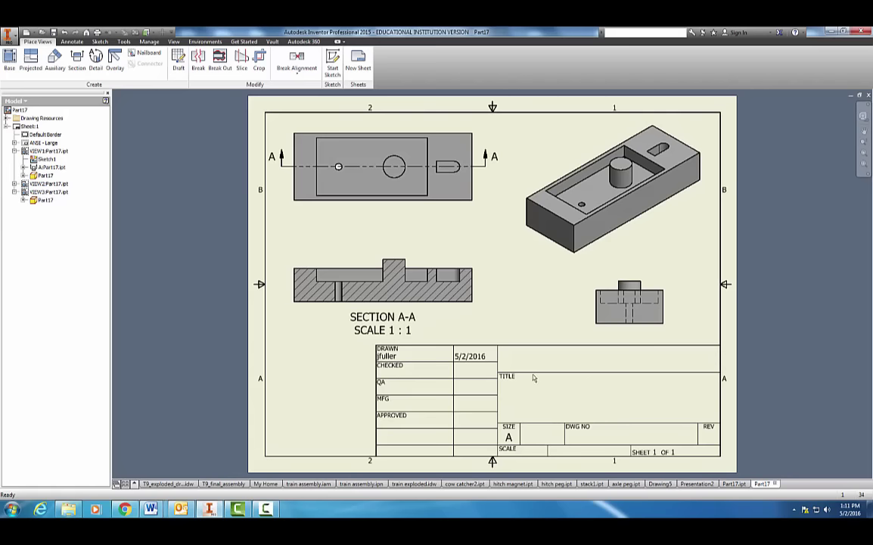
# - Bring up the annotation tools for the drawing views
pyautogui.click(73, 41)
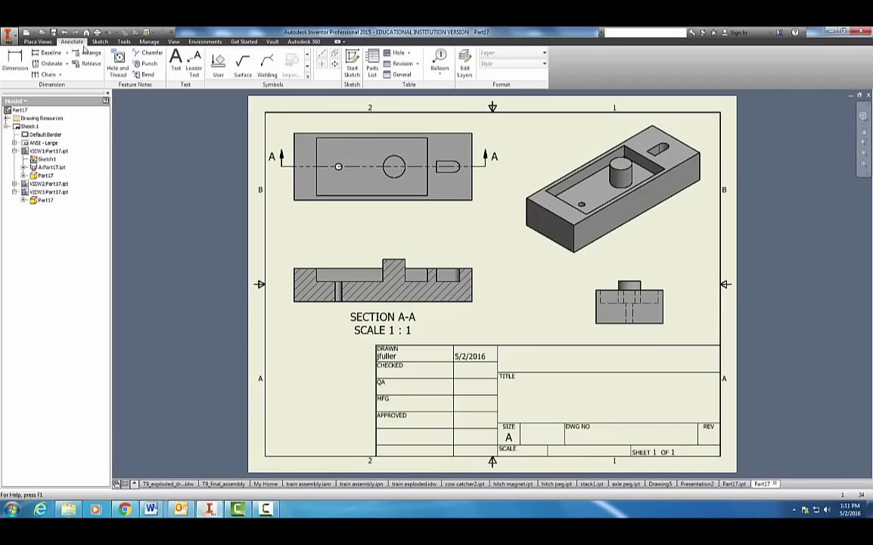